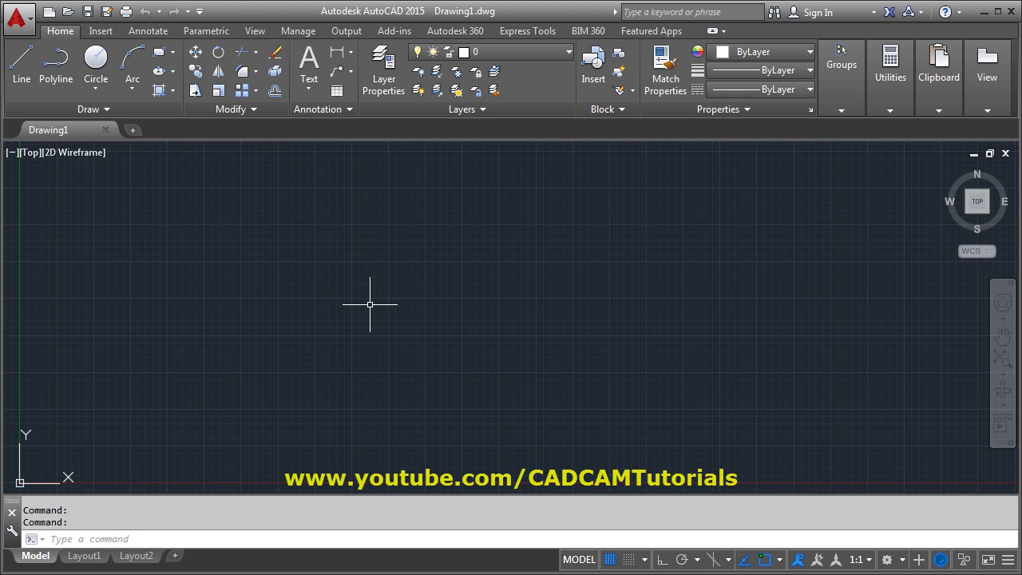
Draw a radius-4 circle on the left of the drawing area with the C command
type("c")
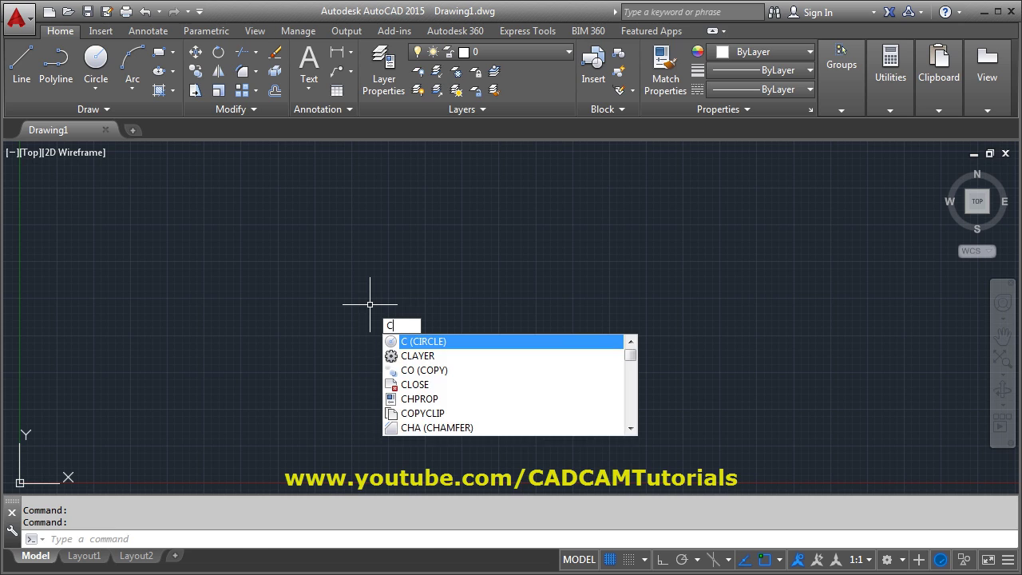
key("Return")
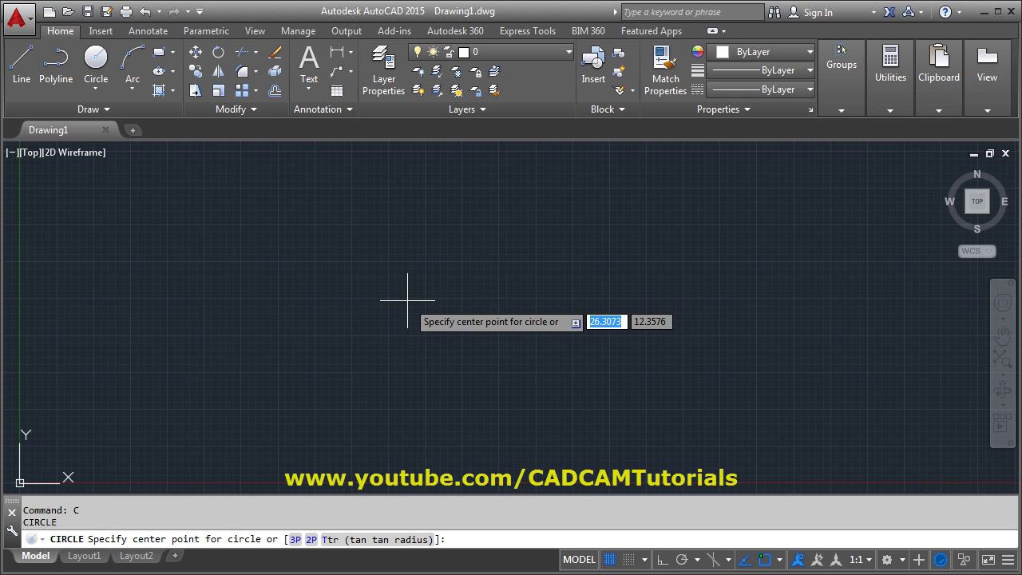
left_click(406, 301)
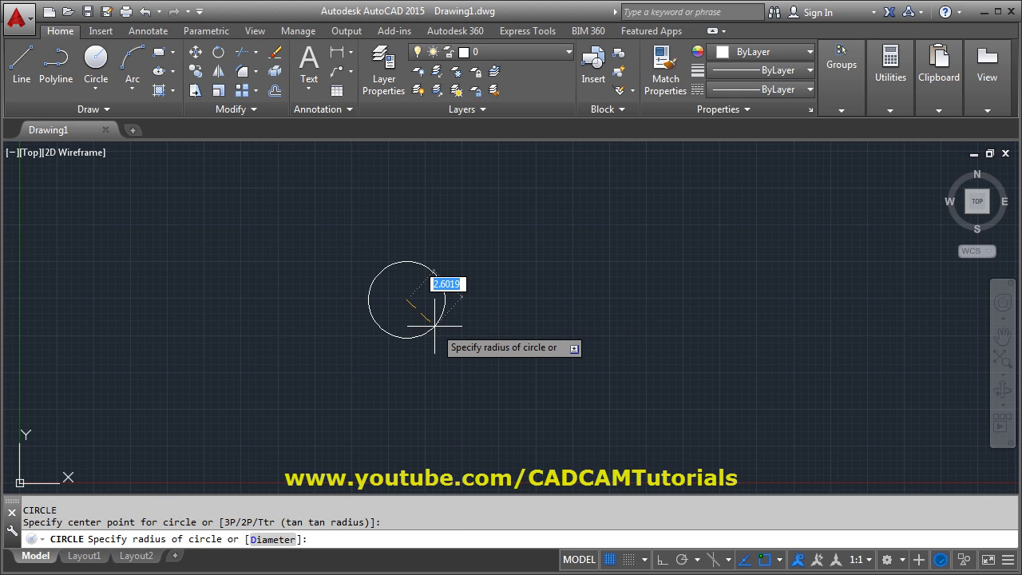
type("4")
key("Return")
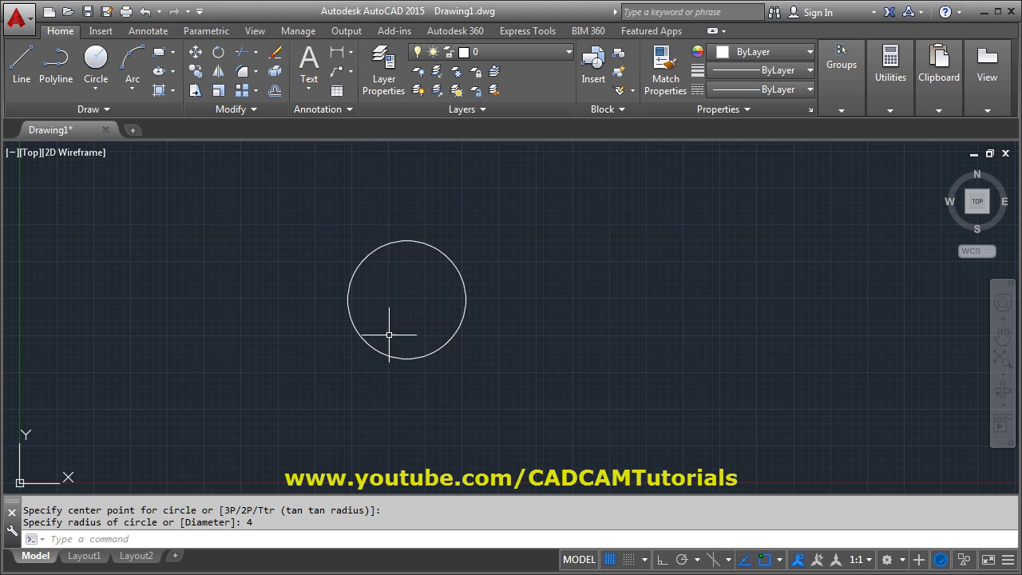
Draw a radius-3 circle to the right of the first circle
left_click(95, 67)
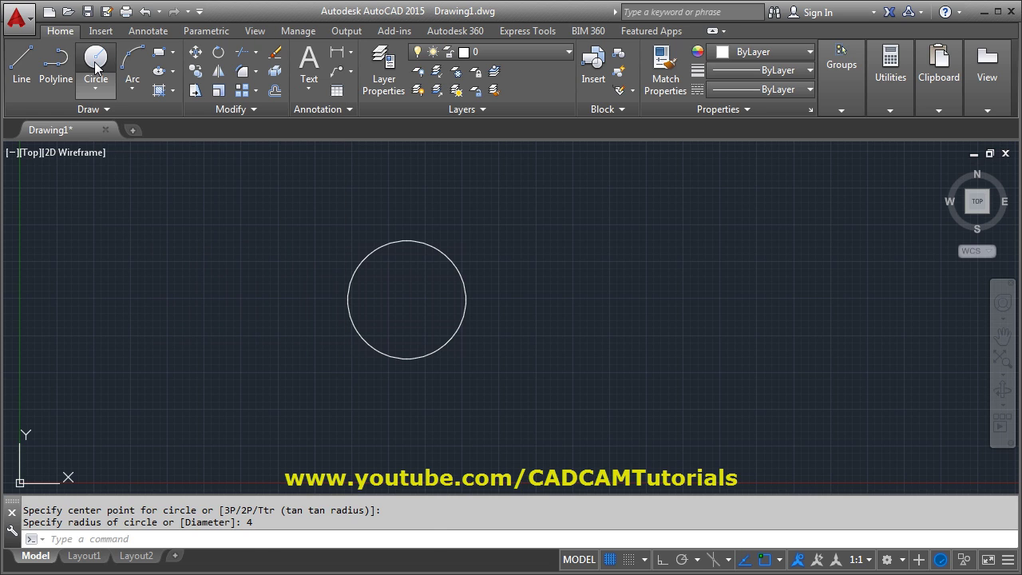
left_click(583, 291)
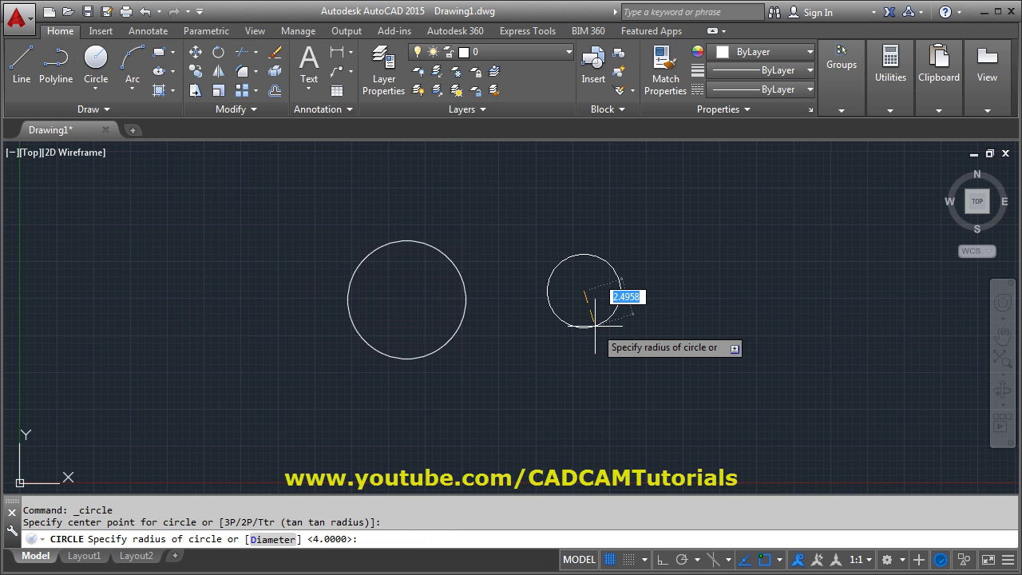
type("3")
key("Return")
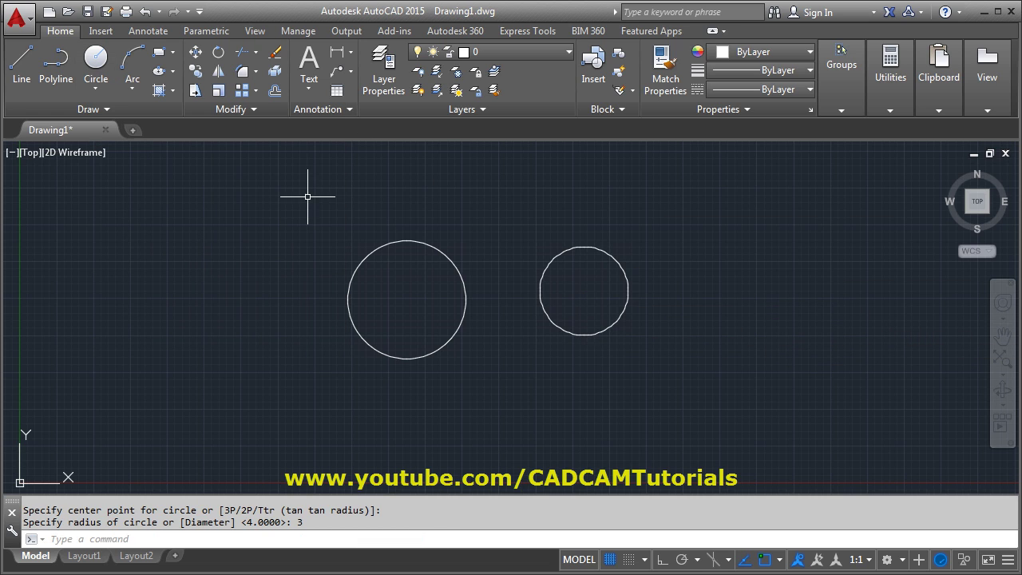
Draw a circle of diameter 6 below the radius-3 circle using Center, Diameter
left_click(98, 89)
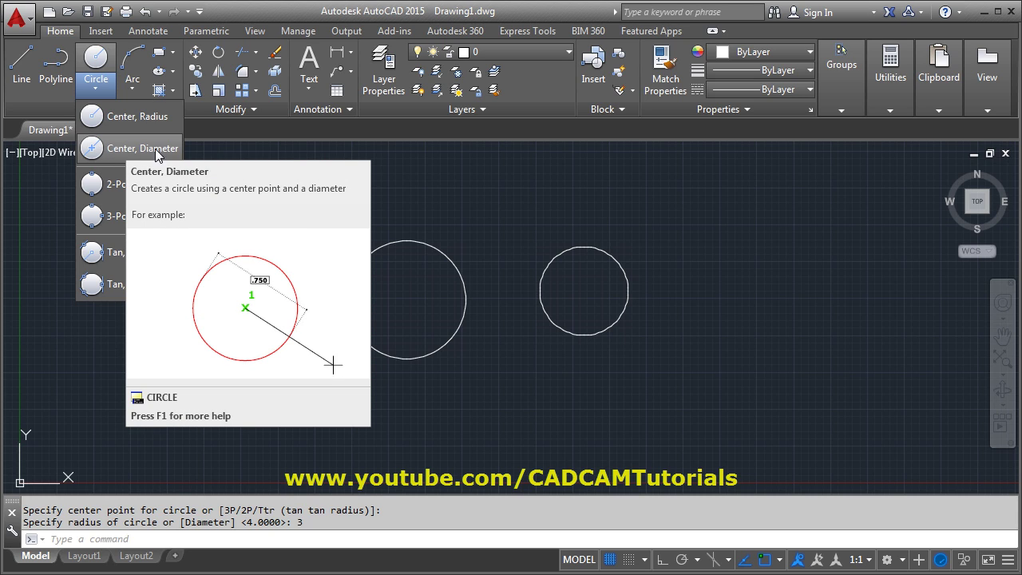
left_click(124, 154)
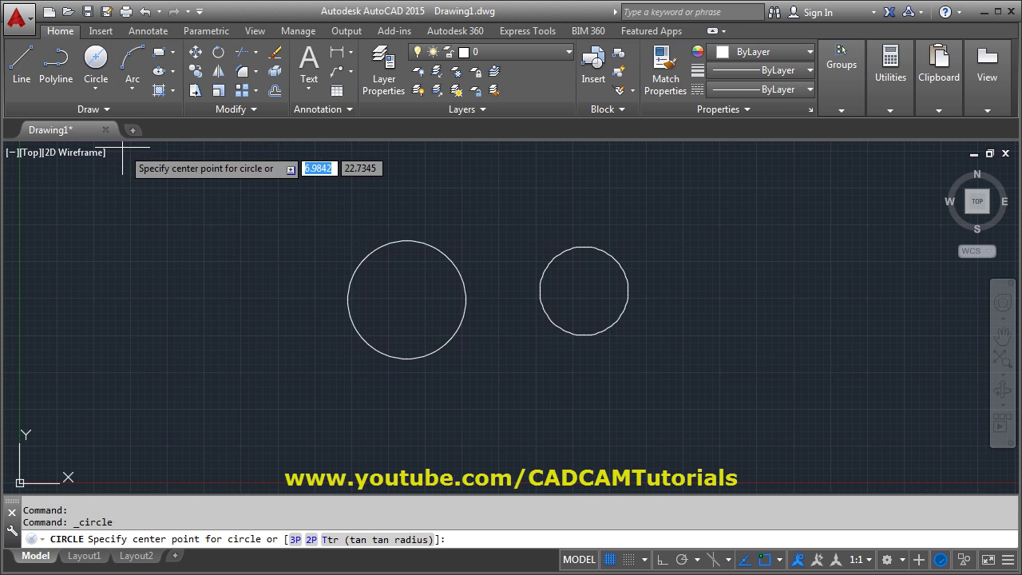
left_click(640, 394)
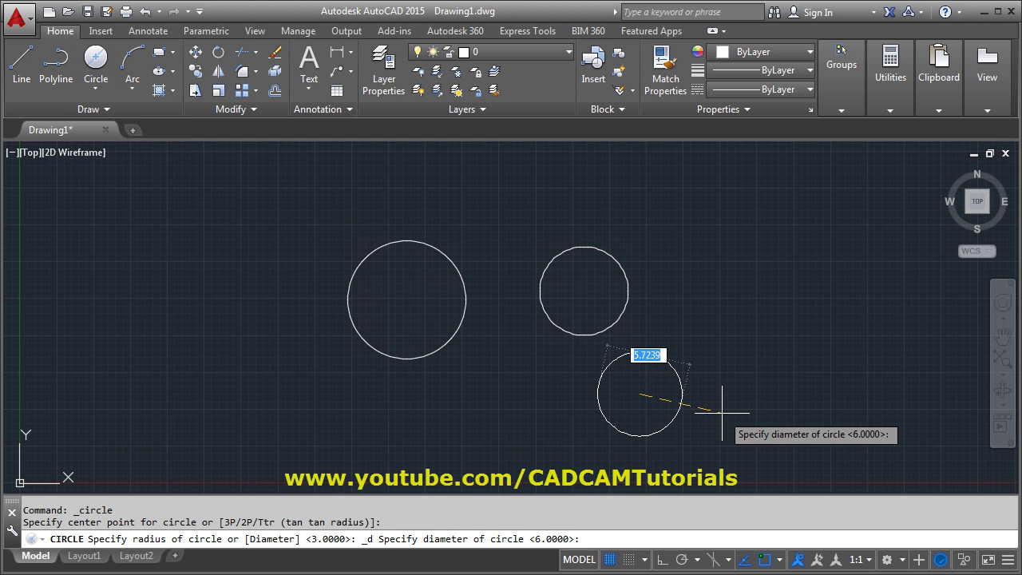
type("6")
key("Return")
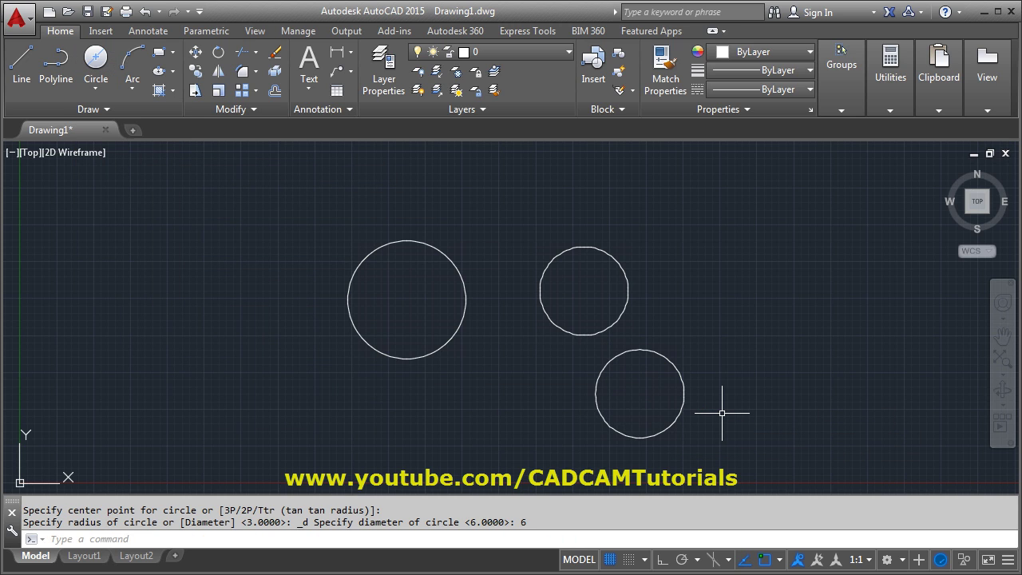
Erase all three circles with a selection window
type("e")
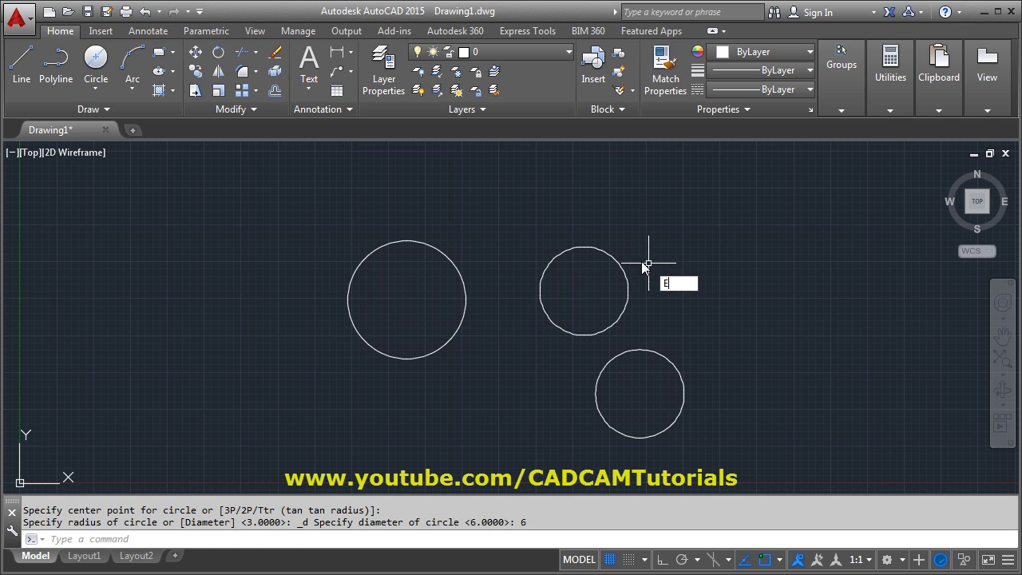
key("Return")
left_click(655, 240)
left_click(404, 392)
key("Return")
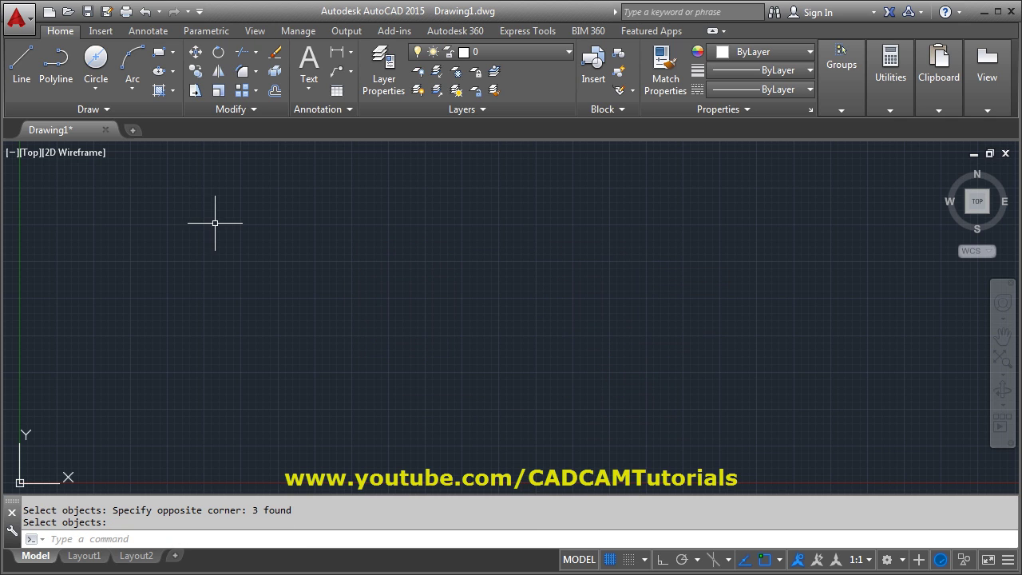
Draw a horizontal line with Ortho turned on
left_click(96, 93)
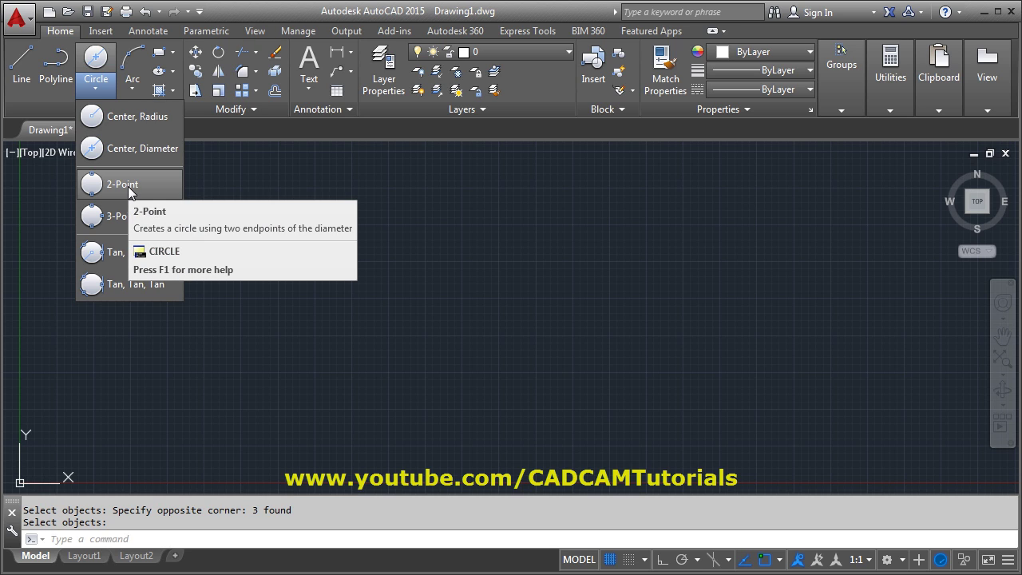
left_click(14, 76)
left_click(345, 236)
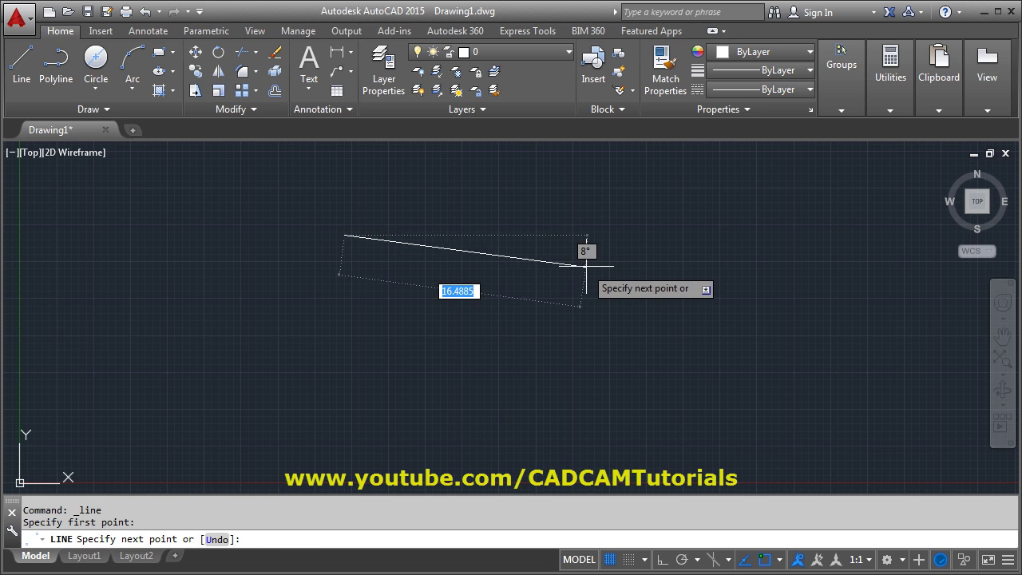
key("F8")
left_click(670, 227)
key("Escape")
Copy the horizontal line downward to make a parallel line below it
type("co")
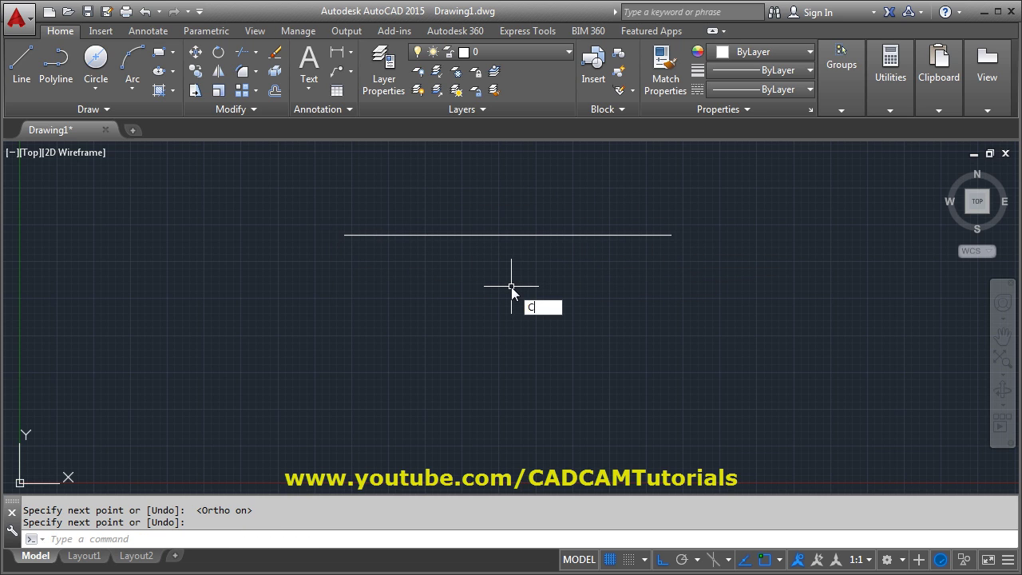
key("Return")
left_click(493, 250)
left_click(484, 221)
key("Return")
left_click(485, 247)
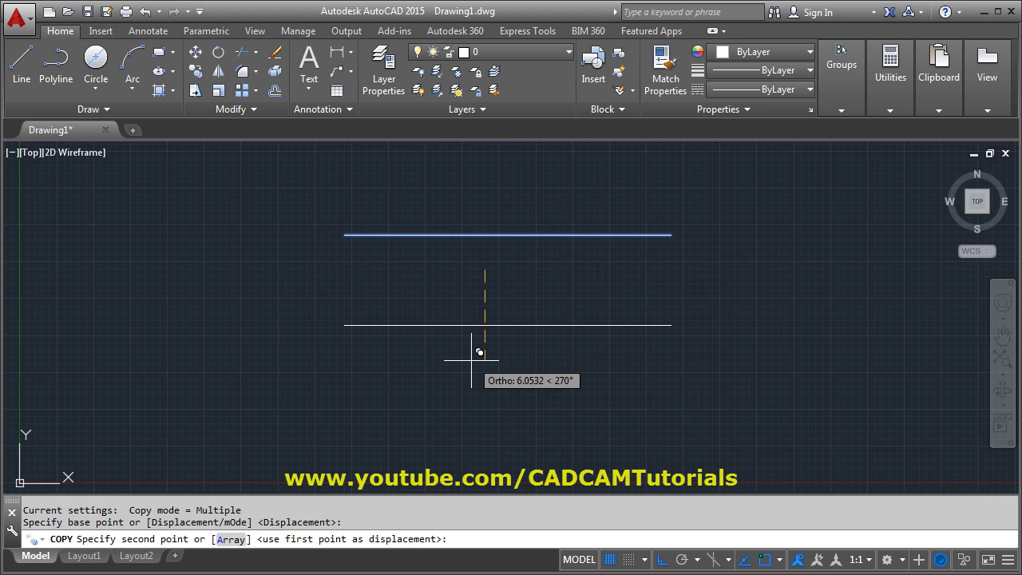
left_click(482, 337)
key("Return")
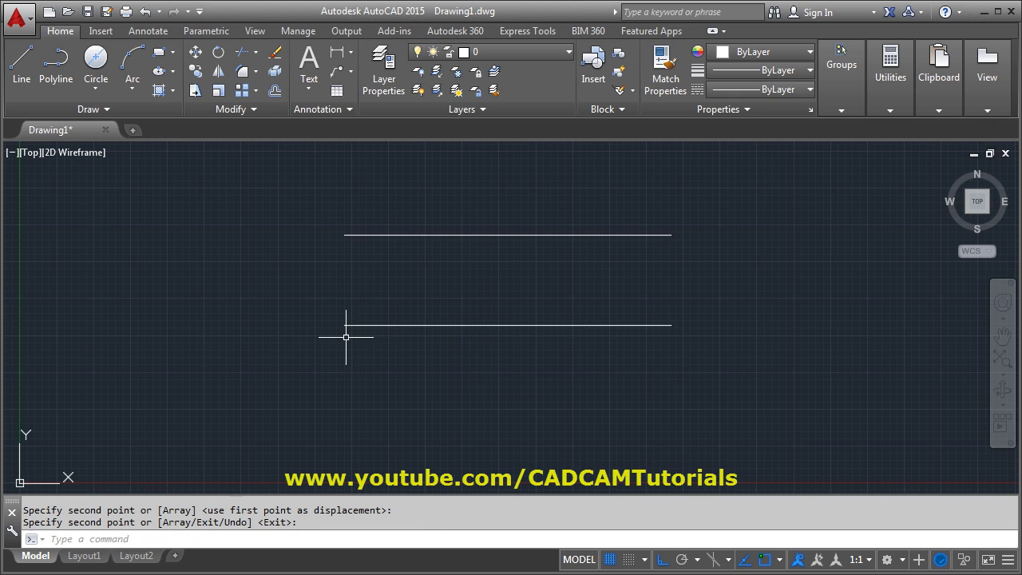
left_click(100, 92)
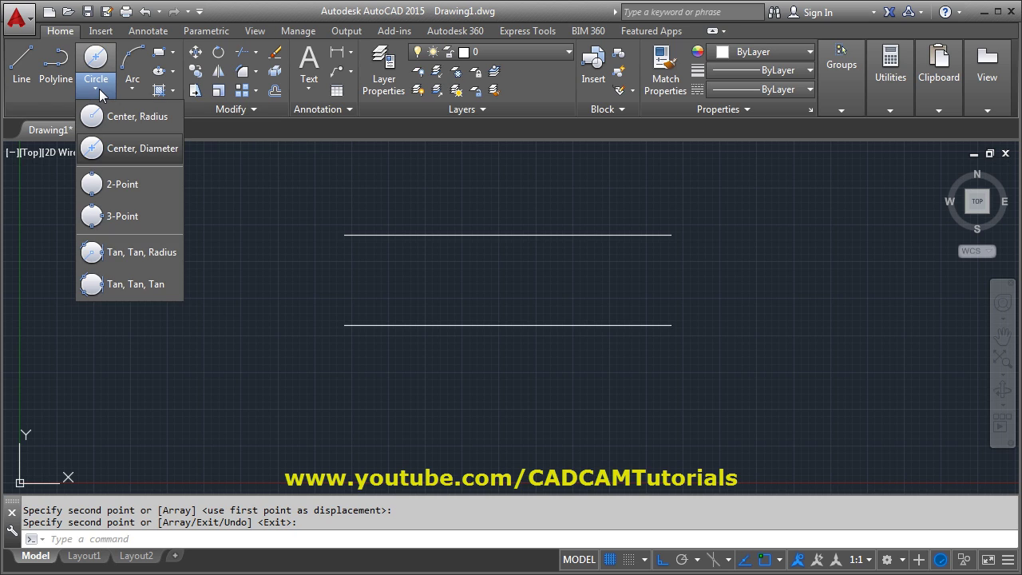
Draw two 2-point circles spanning the lines, one at their left ends and one at their midpoints
left_click(125, 189)
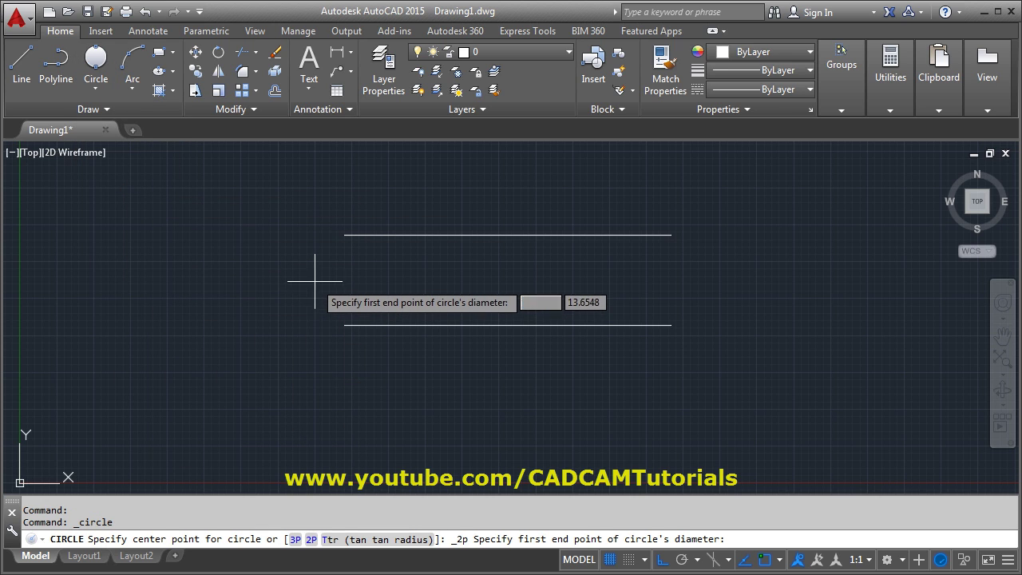
left_click(344, 235)
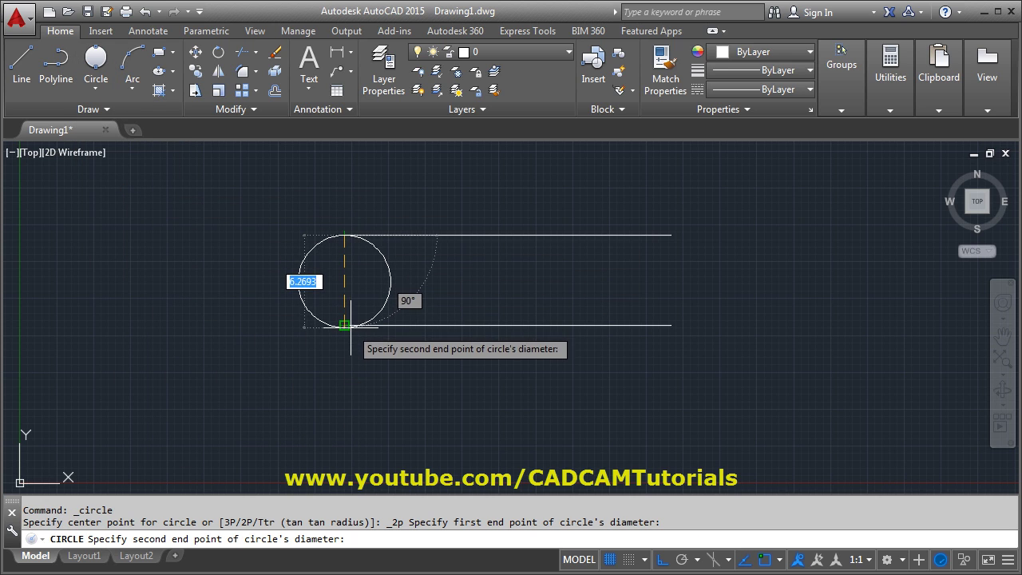
left_click(346, 325)
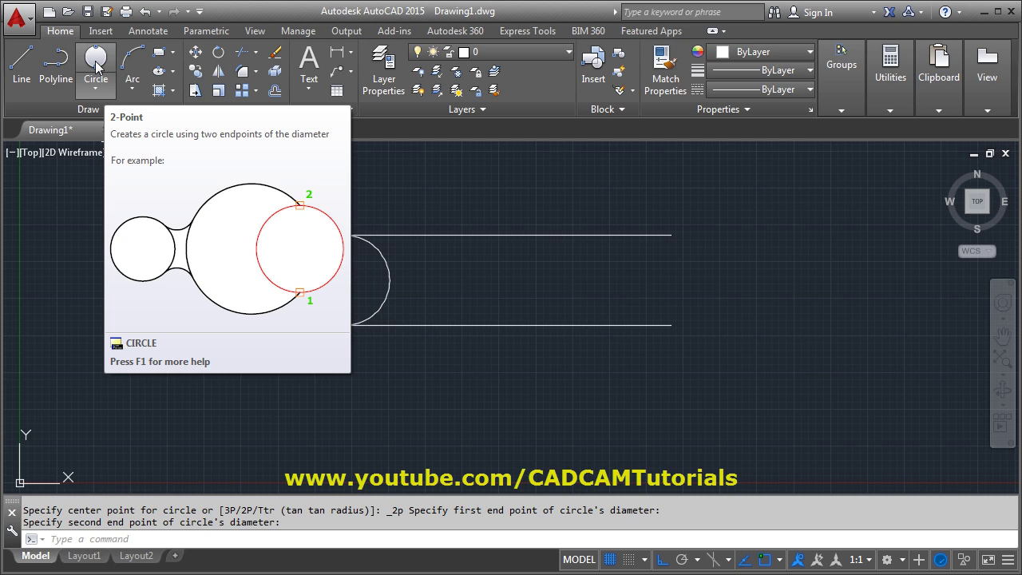
left_click(96, 68)
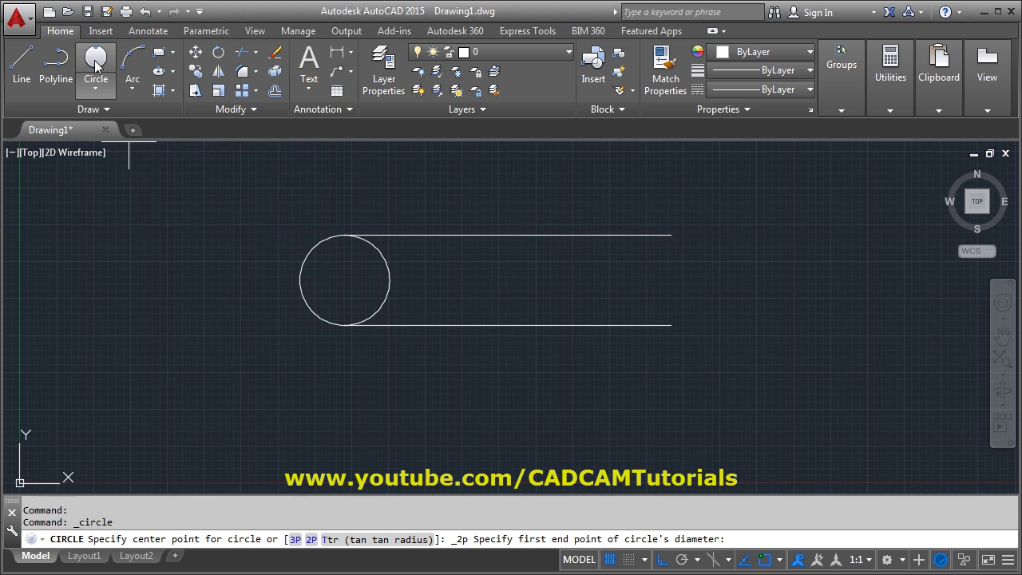
left_click(508, 235)
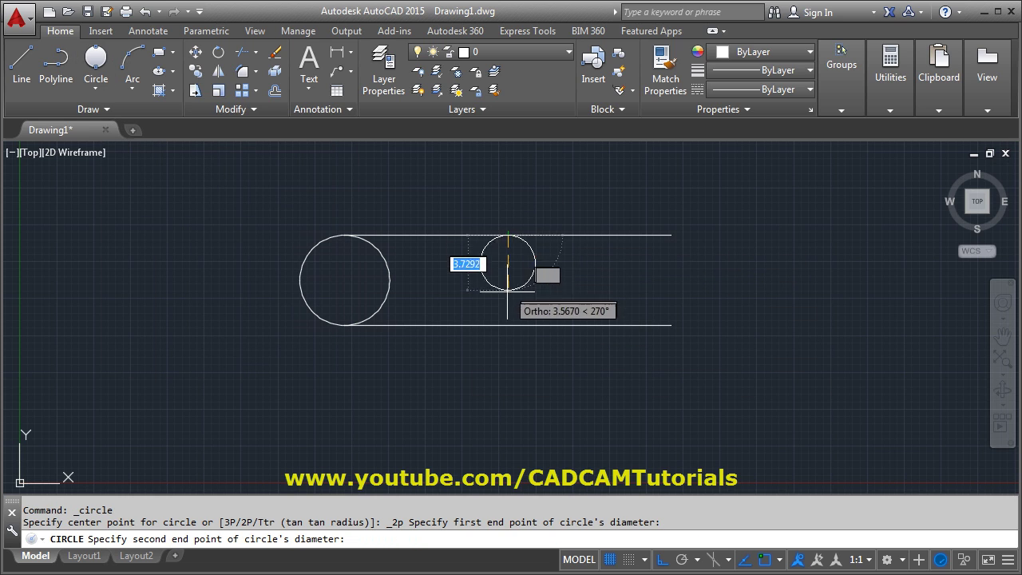
left_click(508, 327)
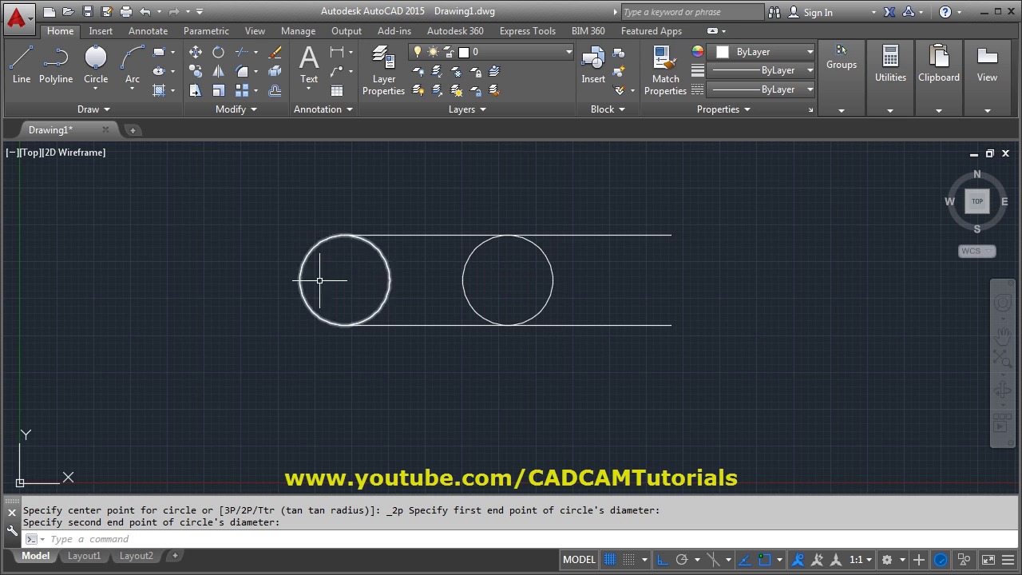
Erase the two parallel lines and both circles
type("e")
key("Return")
left_click(557, 360)
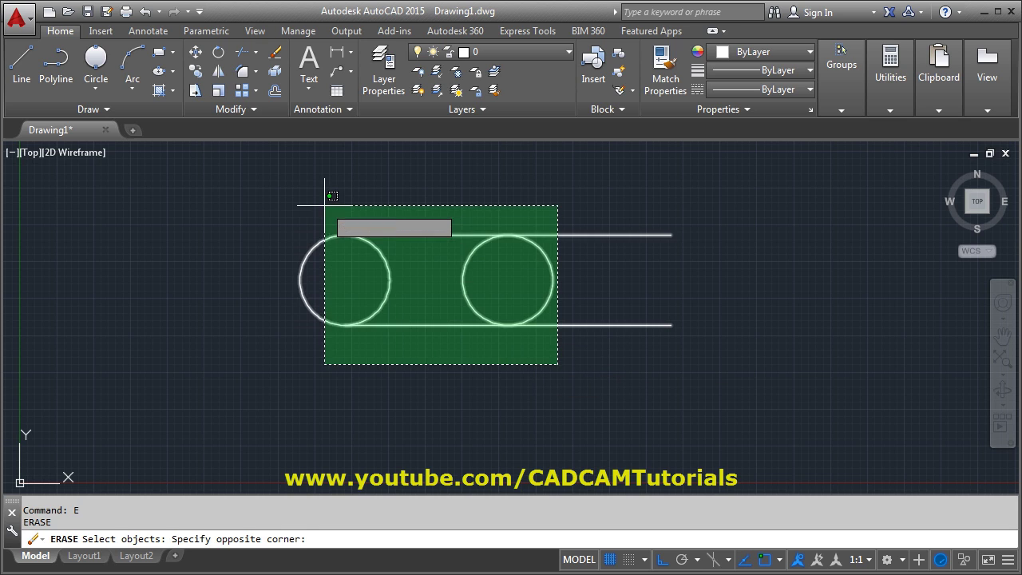
left_click(327, 200)
key("Return")
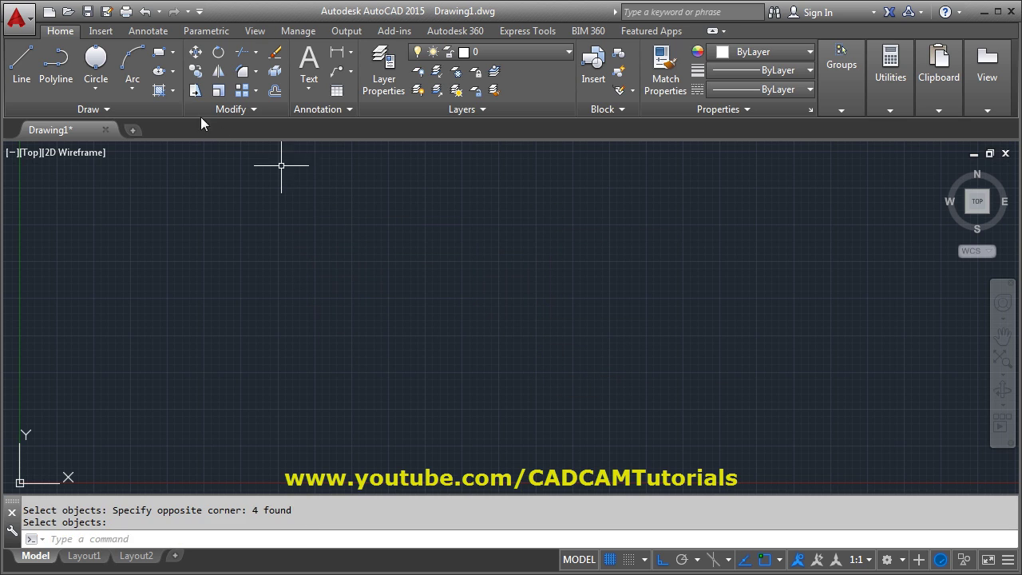
Draw a 3-sided polygon defined by two edge endpoints along the bottom
left_click(96, 86)
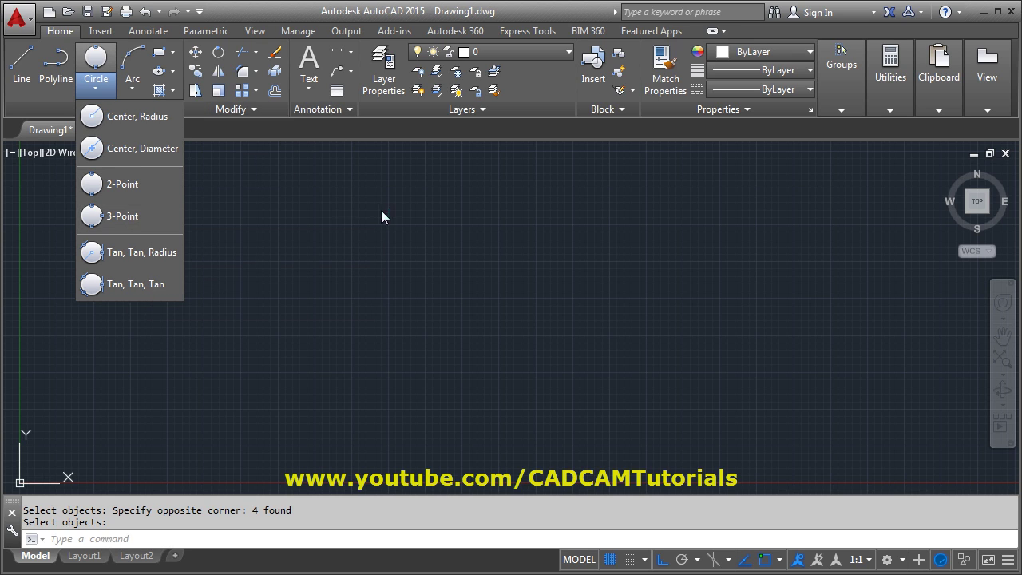
left_click(173, 52)
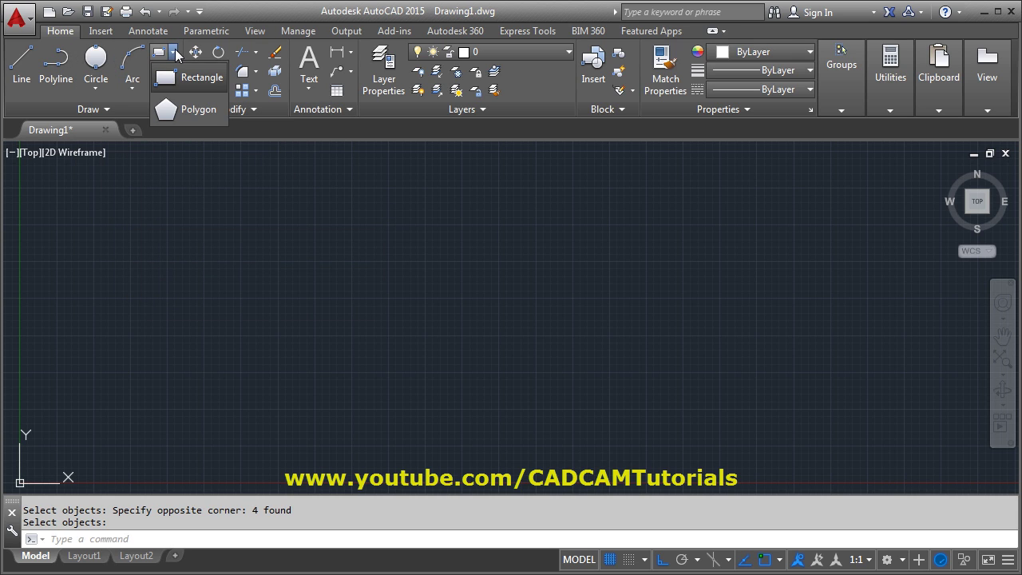
left_click(194, 112)
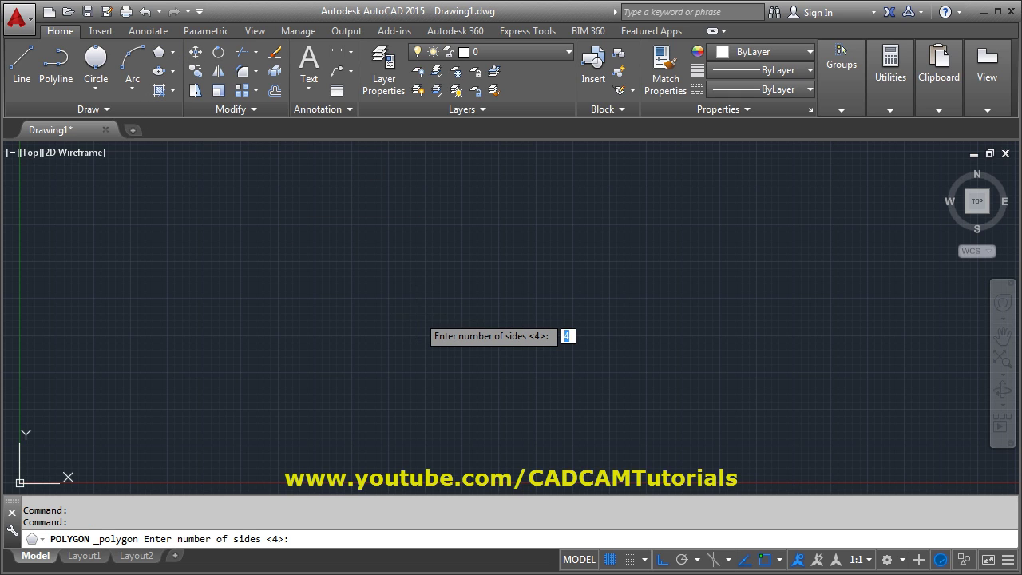
key("Return")
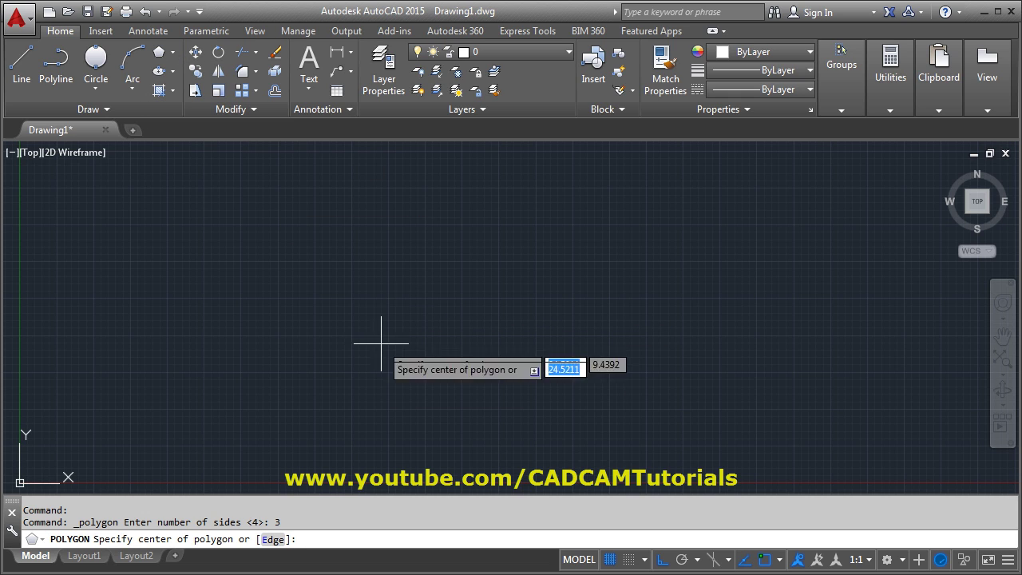
type("E")
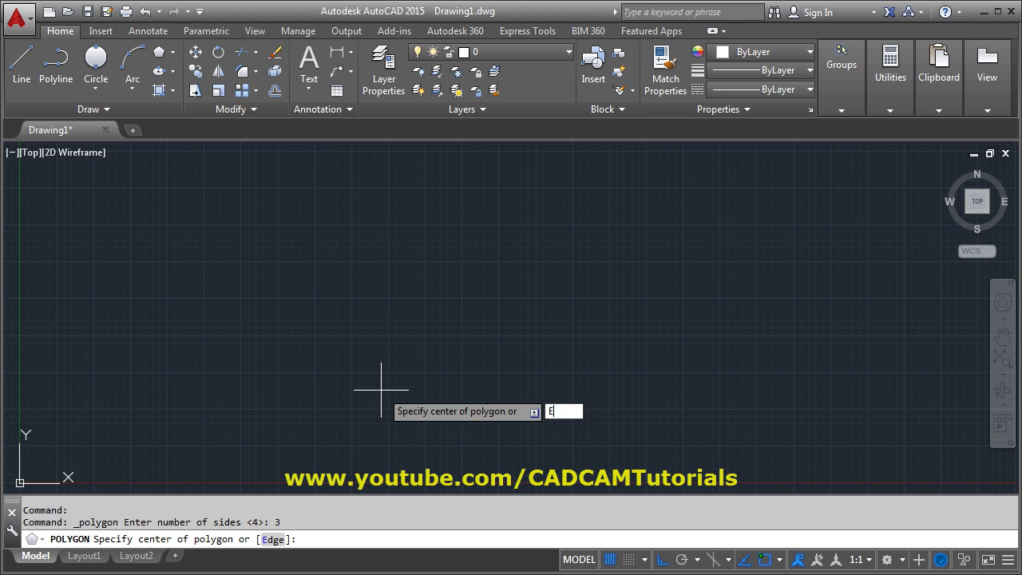
key("Return")
left_click(381, 390)
left_click(596, 407)
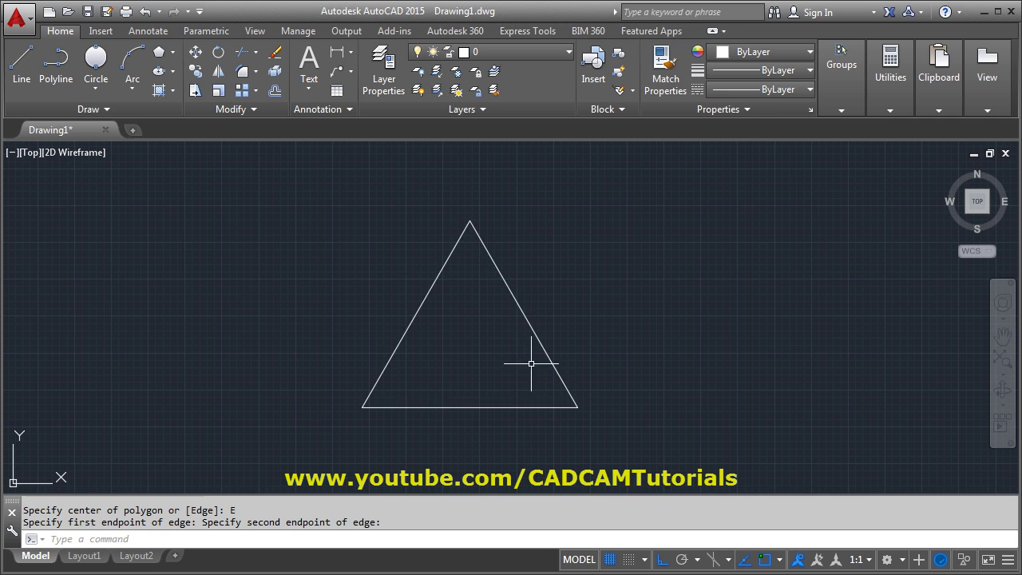
left_click(93, 90)
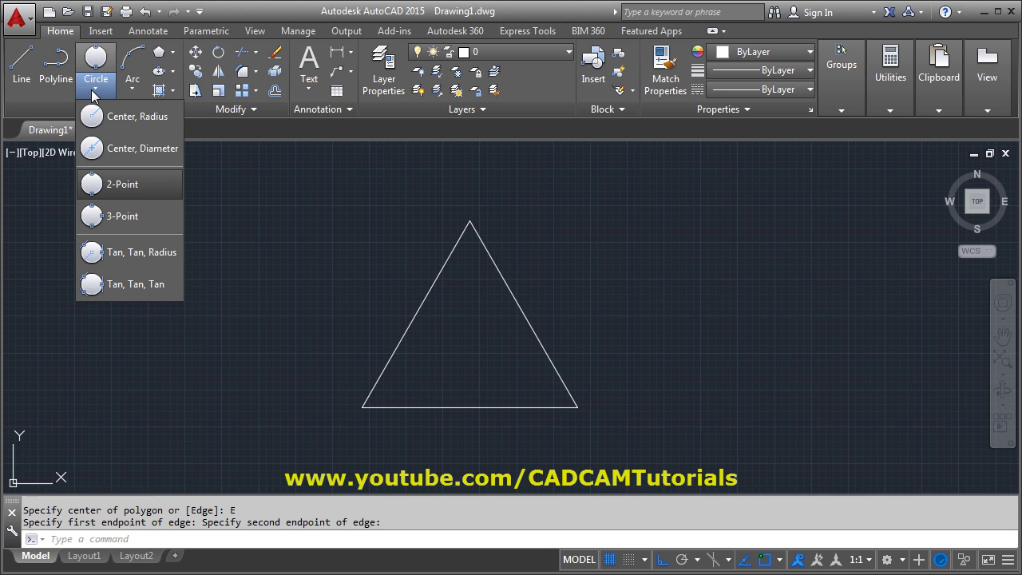
Draw a 3-point circle through the triangle's three edge midpoints
left_click(134, 221)
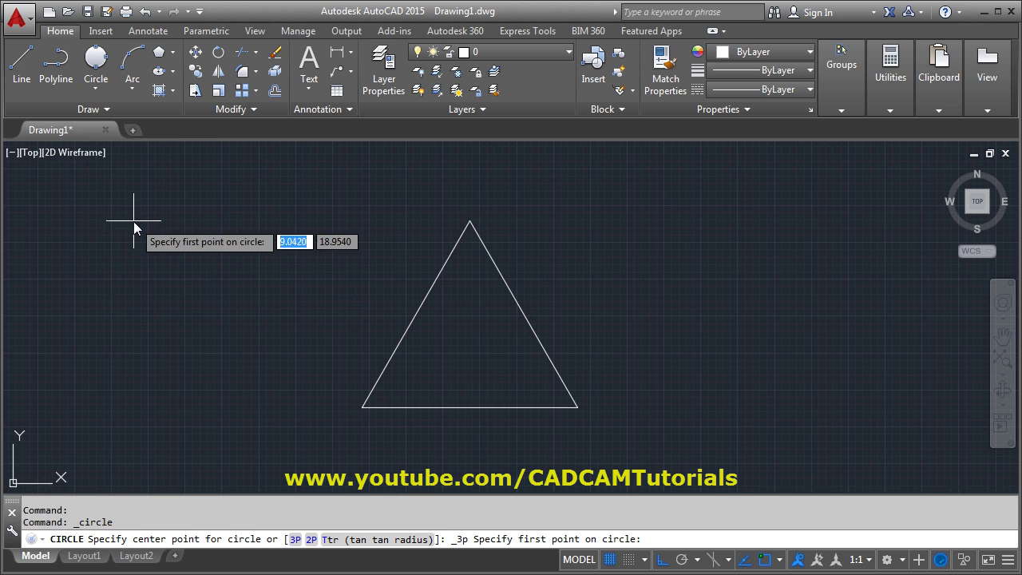
left_click(416, 311)
left_click(521, 314)
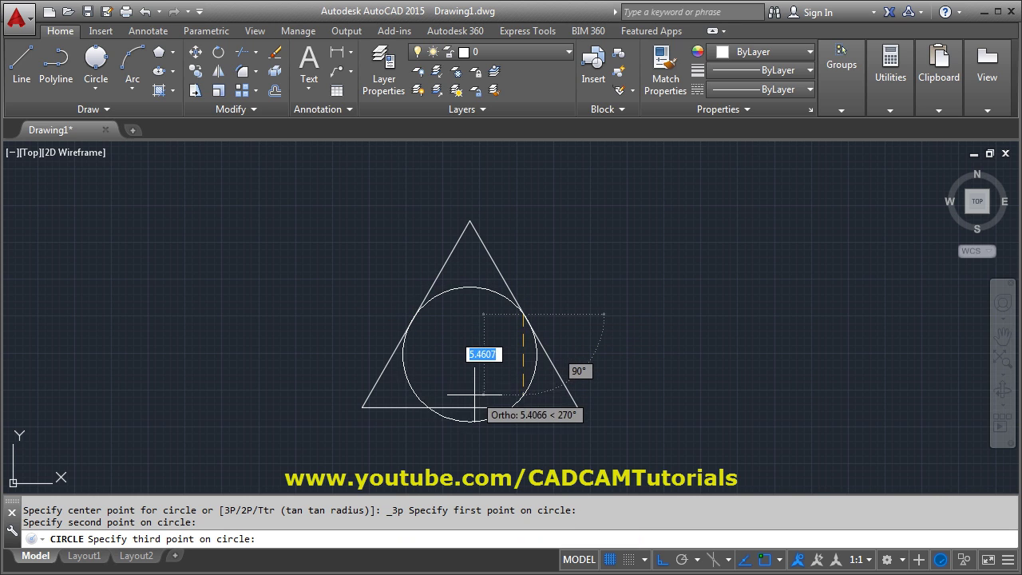
left_click(470, 408)
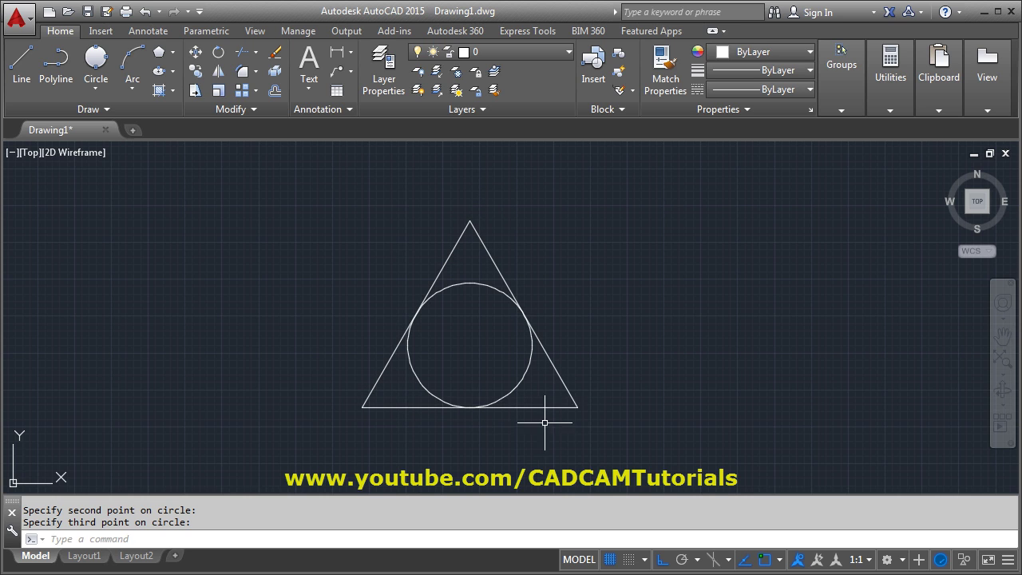
Draw a 3-point circle through the triangle's three corners
left_click(96, 68)
left_click(467, 220)
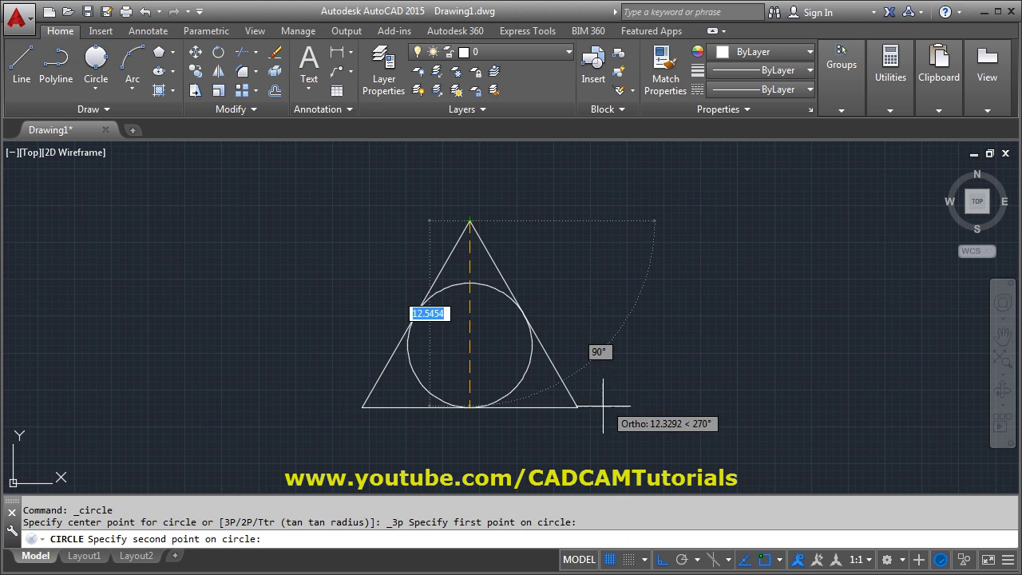
left_click(577, 407)
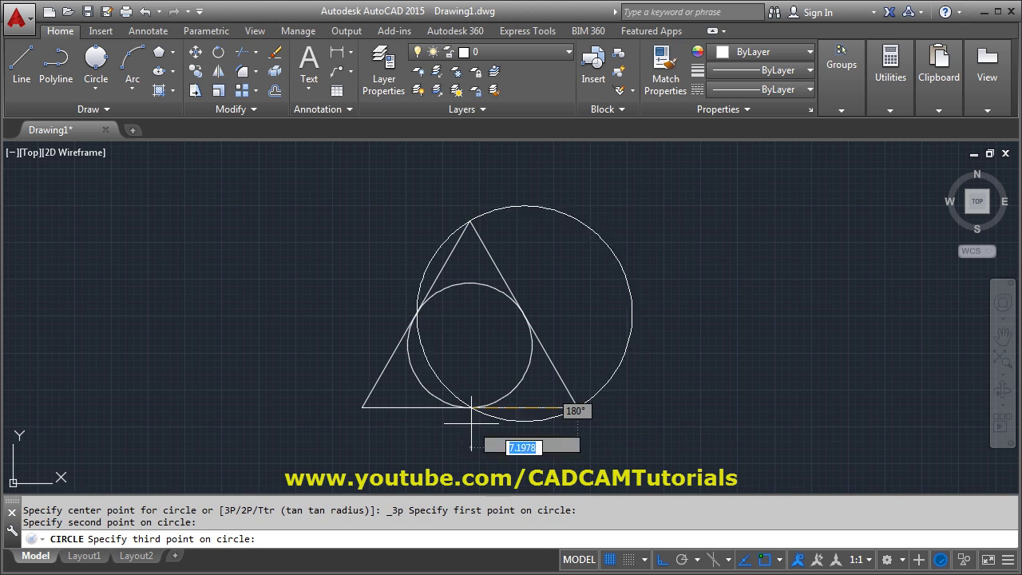
left_click(363, 407)
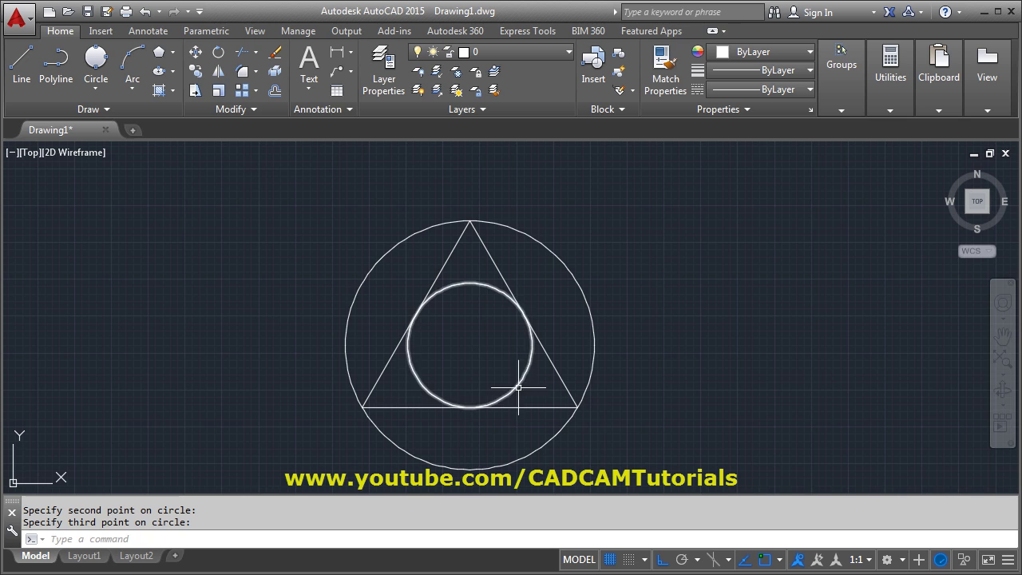
Erase the triangle and both of its circles
type("E")
key("Return")
left_click(466, 348)
left_click(267, 204)
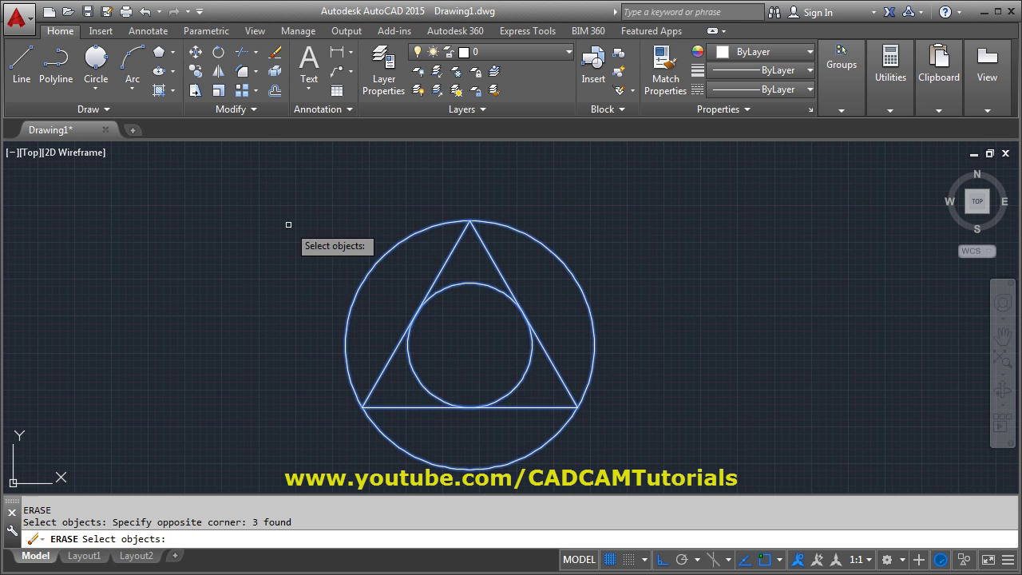
key("Return")
Draw a small centre-radius circle with a larger circle directly beneath it
left_click(97, 87)
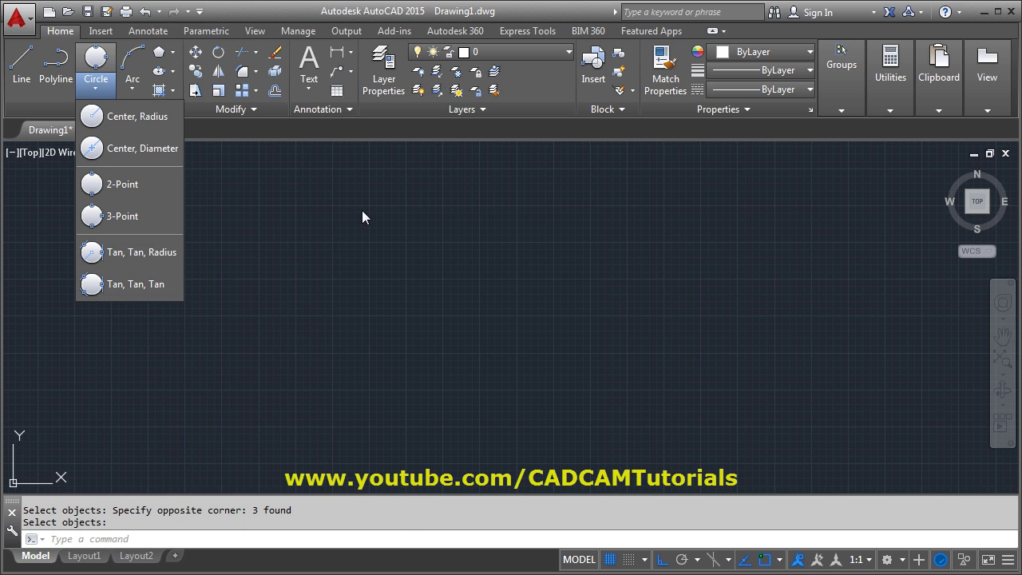
left_click(362, 212)
left_click(105, 99)
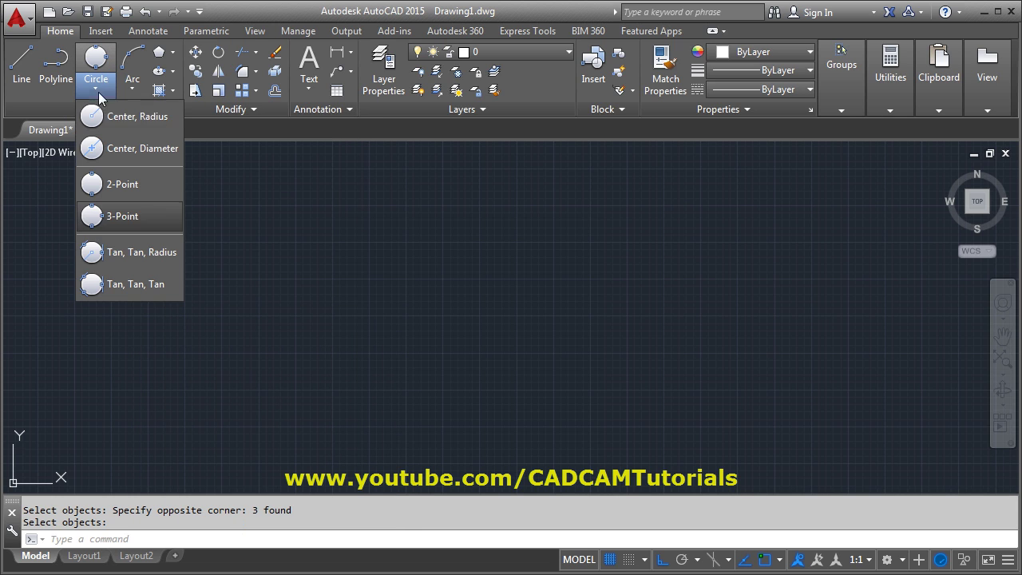
left_click(122, 119)
left_click(364, 238)
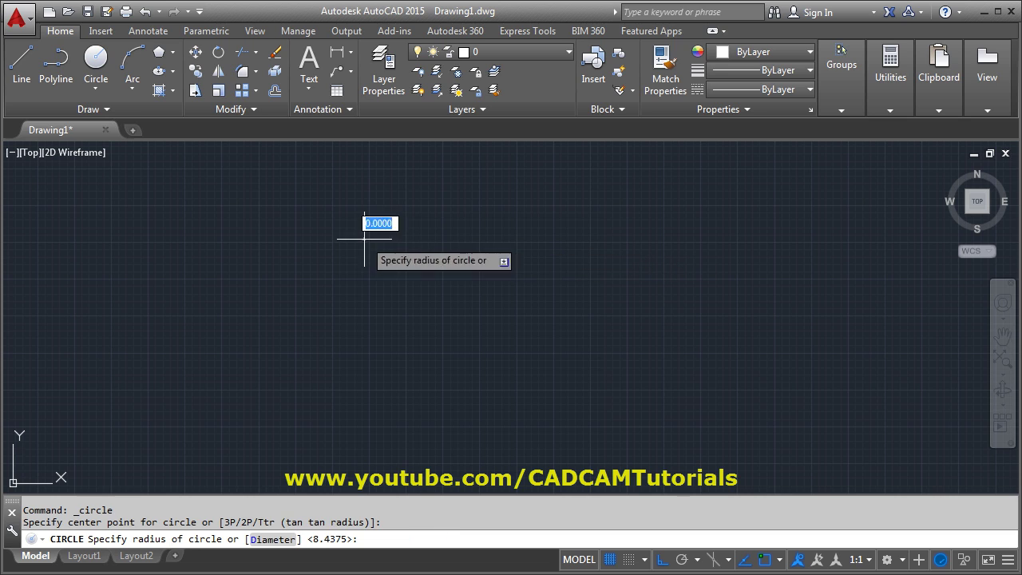
left_click(406, 249)
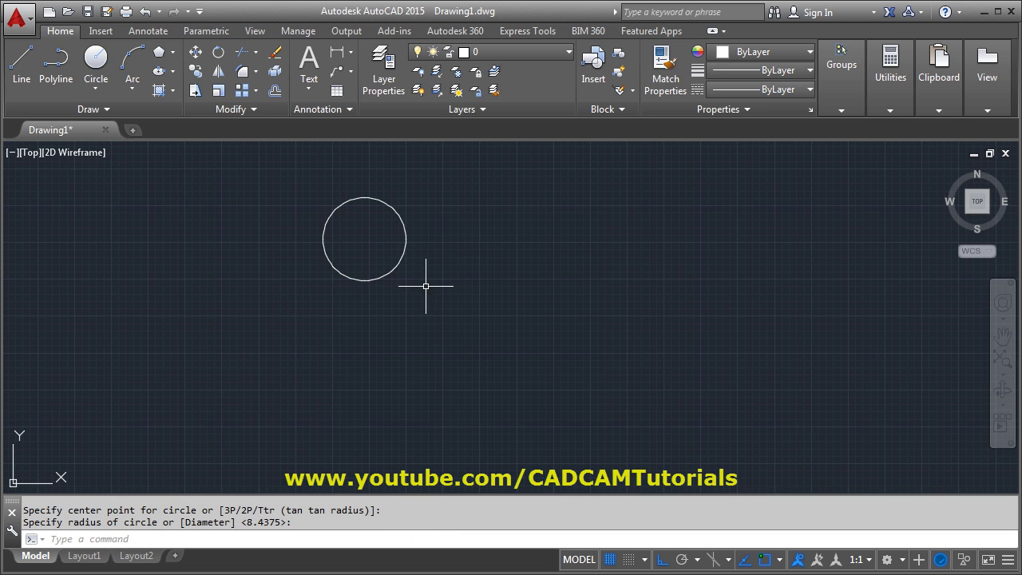
key("Return")
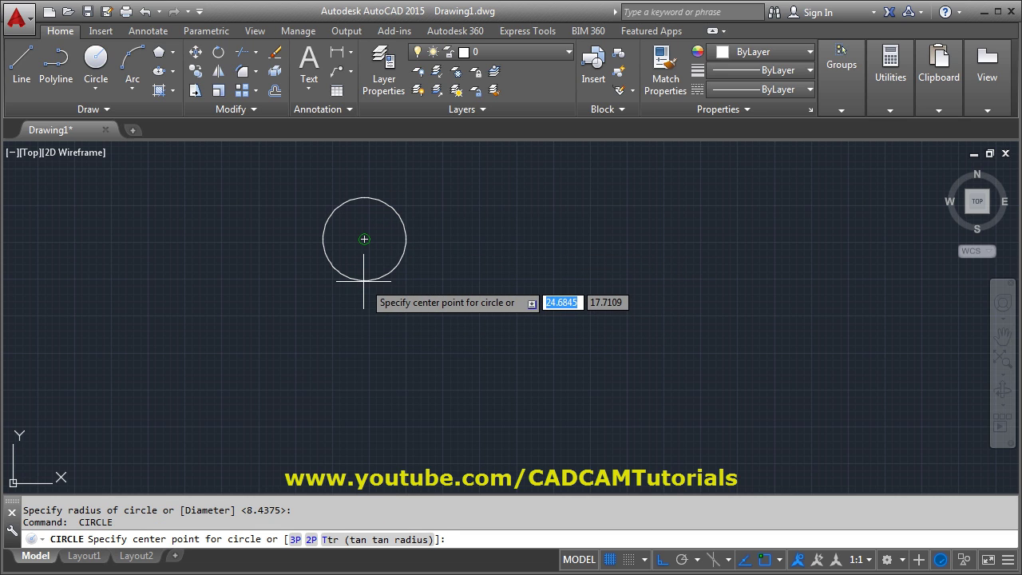
left_click(364, 376)
left_click(452, 368)
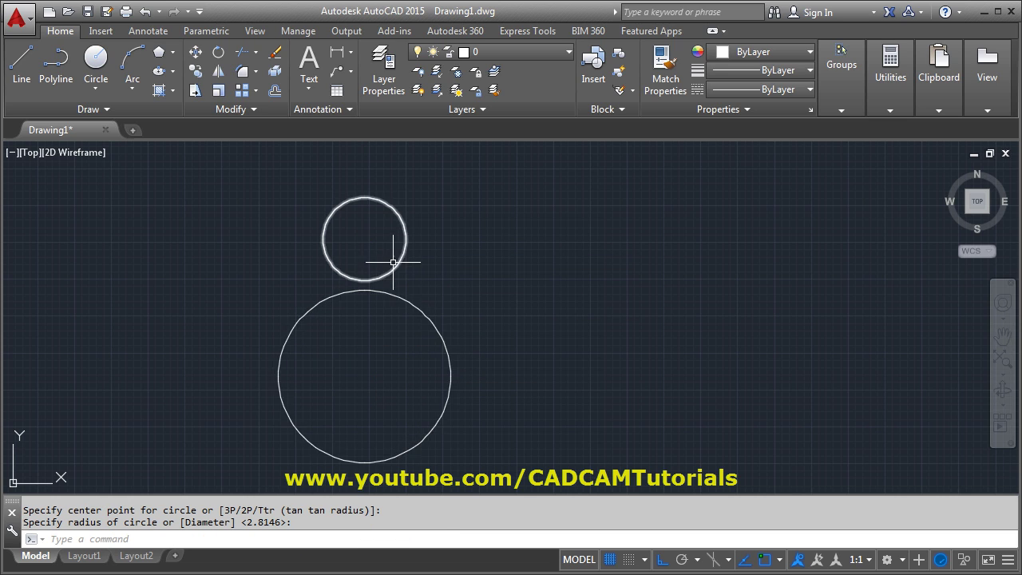
Draw a radius-5 Tan, Tan, Radius circle touching the small and large circles
left_click(95, 89)
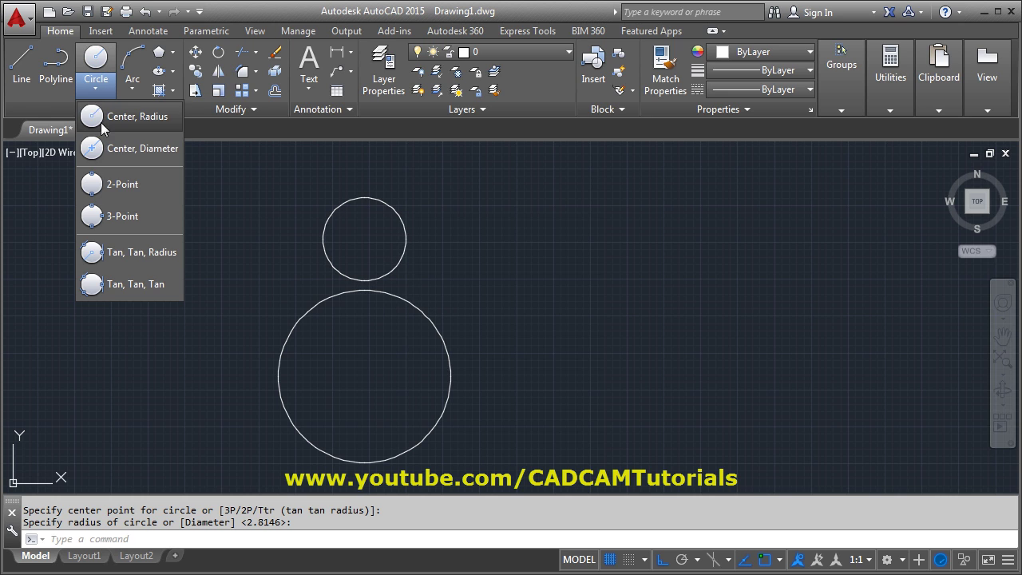
left_click(144, 258)
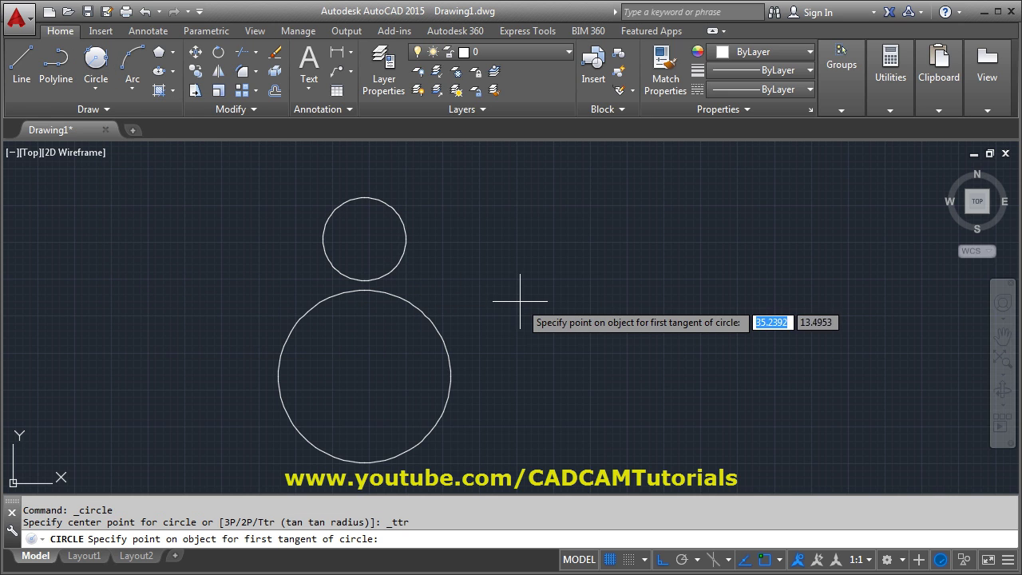
left_click(401, 261)
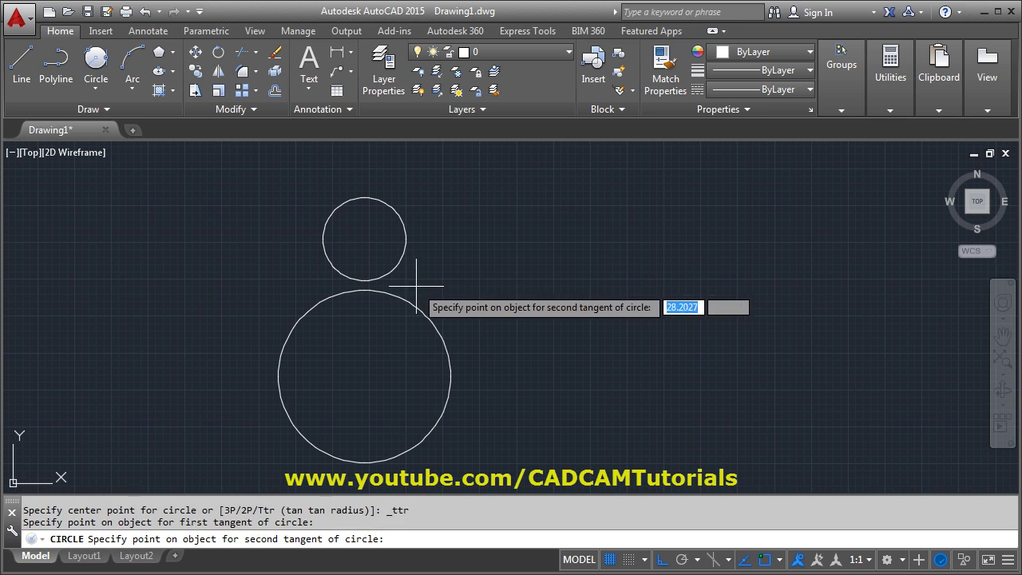
left_click(416, 304)
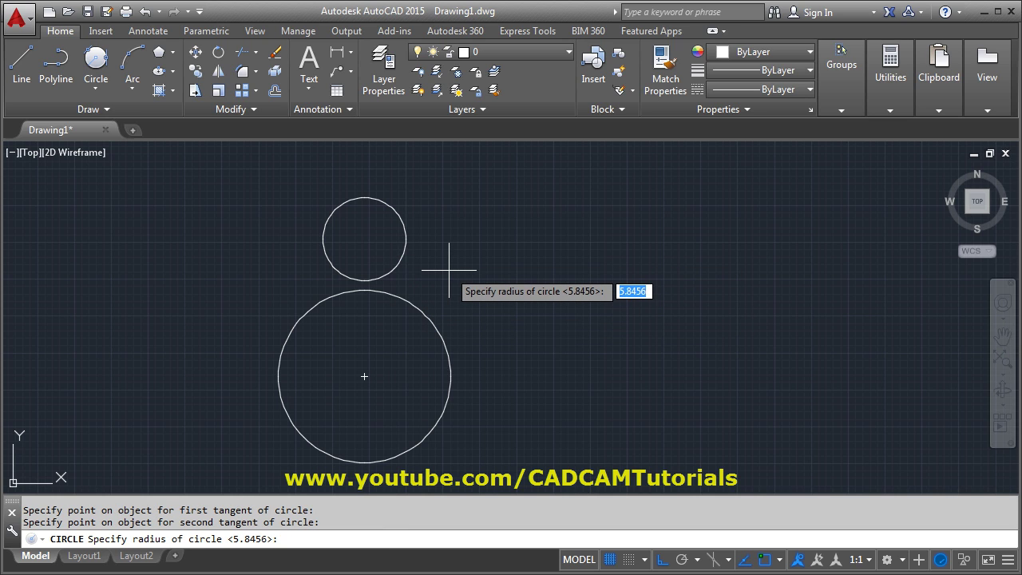
type("5")
key("Return")
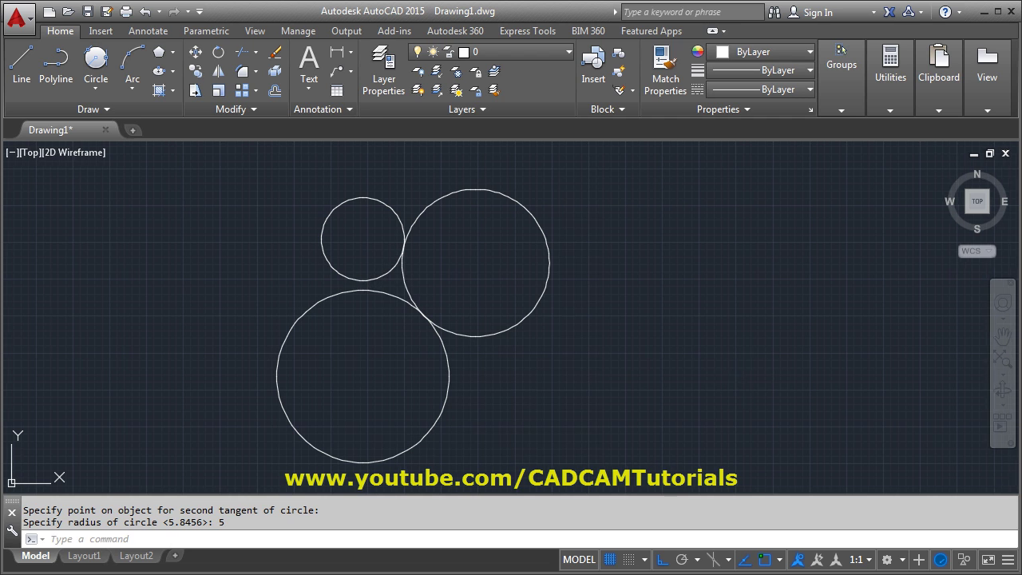
middle_click_drag(734, 374, 529, 374)
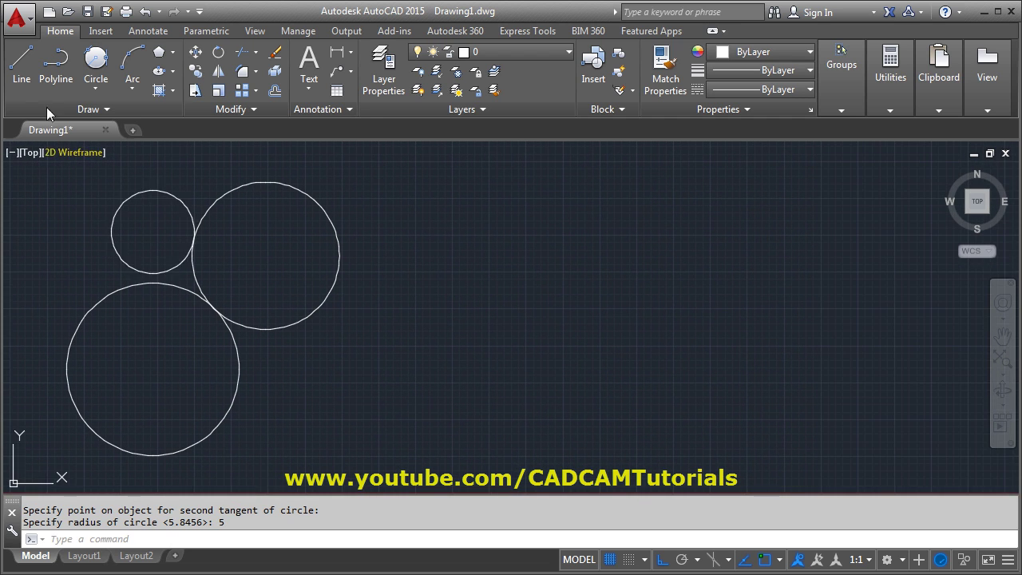
Draw two crossing slanted lines on the right with Ortho turned off
left_click(21, 64)
left_click(535, 187)
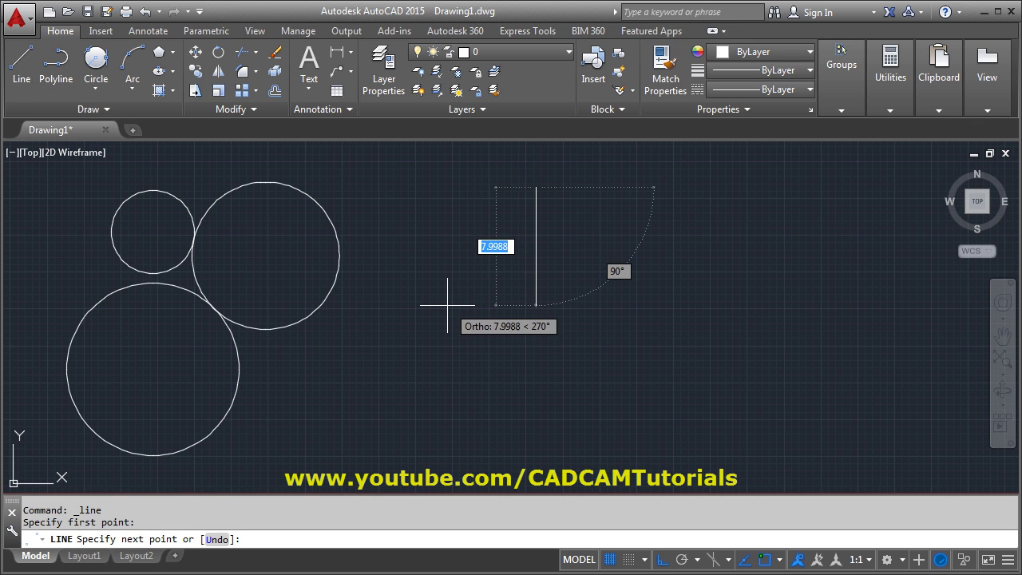
key("F8")
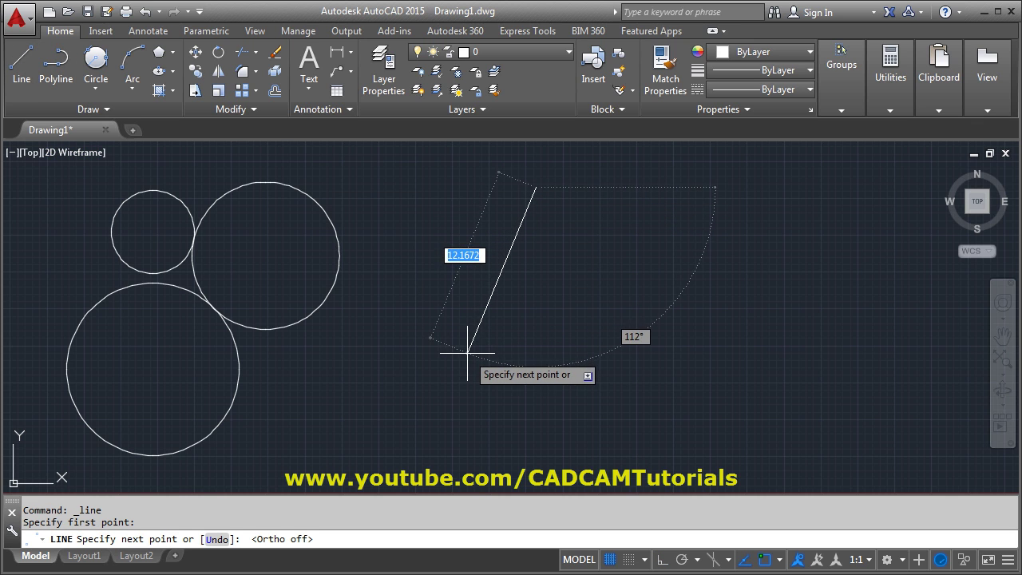
left_click(472, 356)
key("Return")
key("Return")
left_click(519, 431)
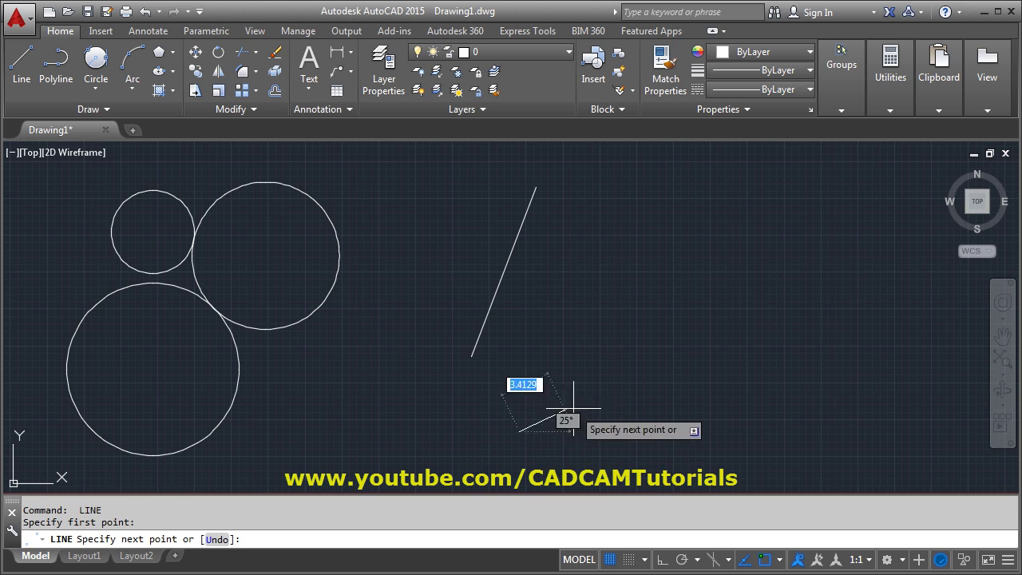
left_click(738, 357)
key("Return")
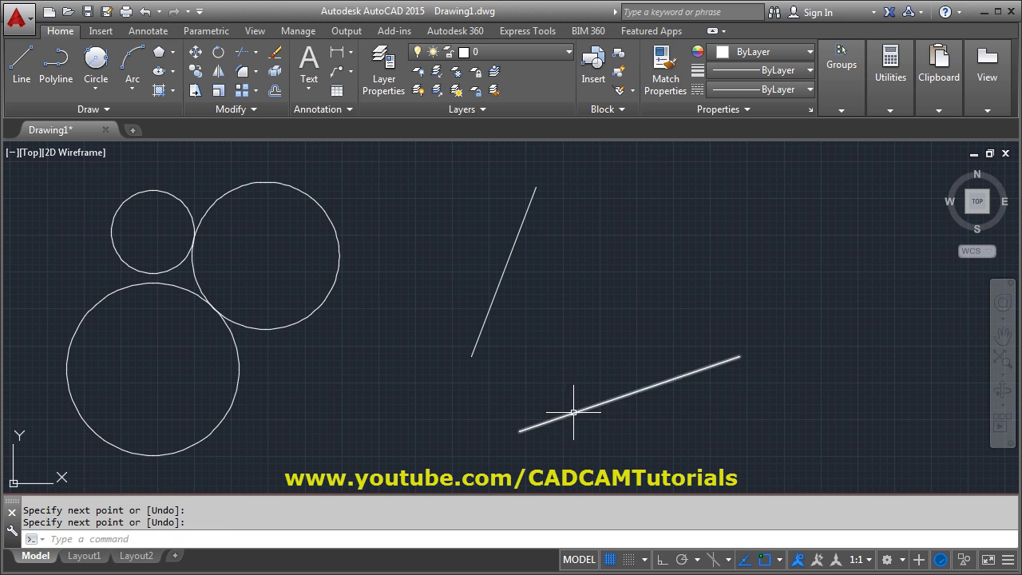
Draw a radius-6 circle tangent to both lines using Tan, Tan, Radius
left_click(96, 64)
left_click(494, 301)
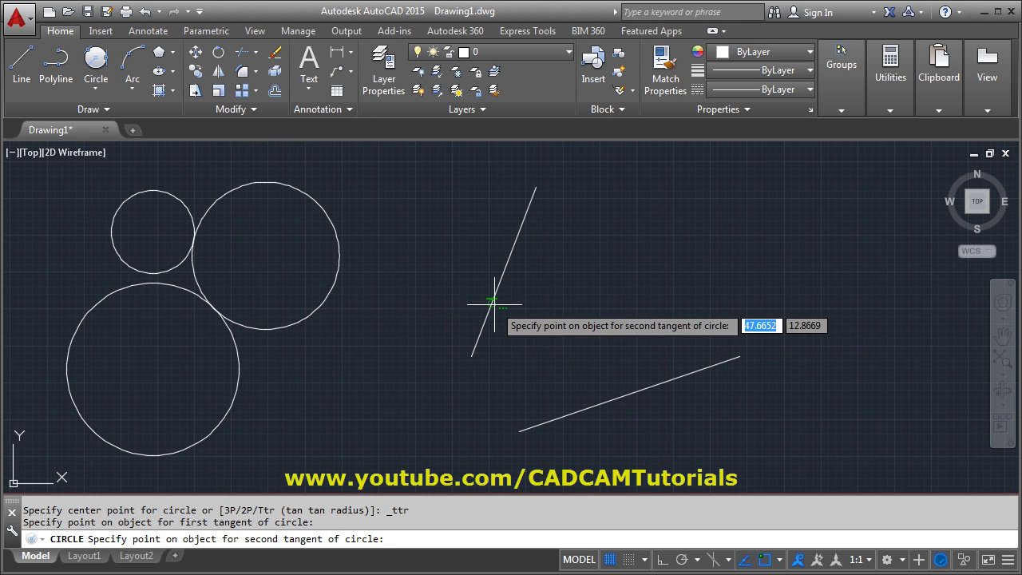
left_click(600, 402)
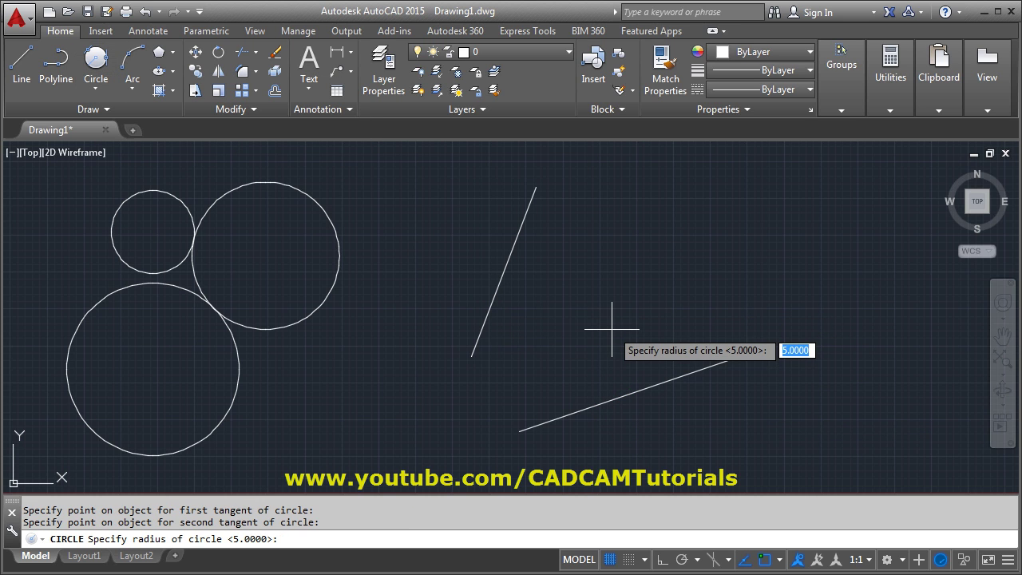
type("6")
key("Return")
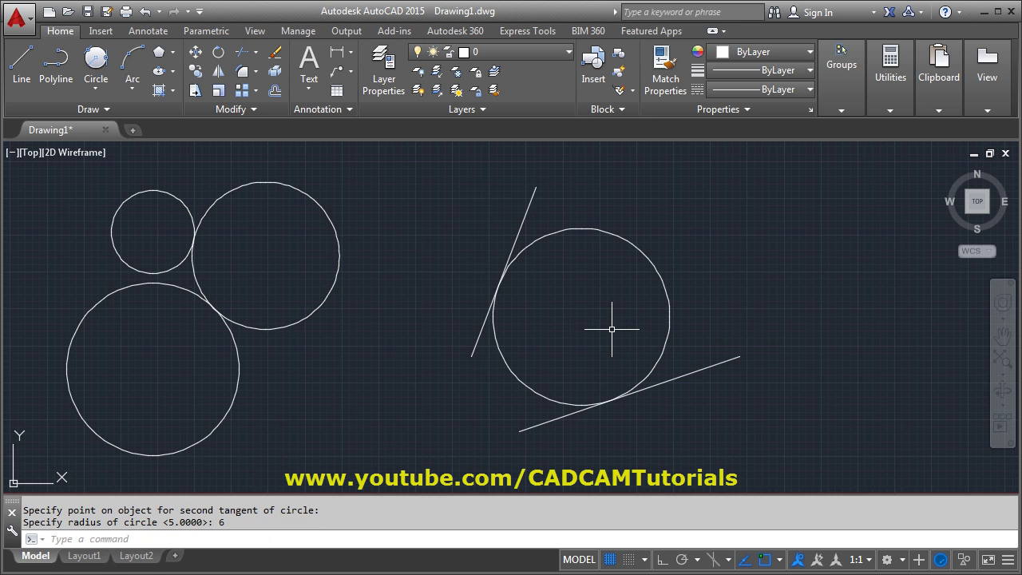
scroll(573, 382, "down", 1)
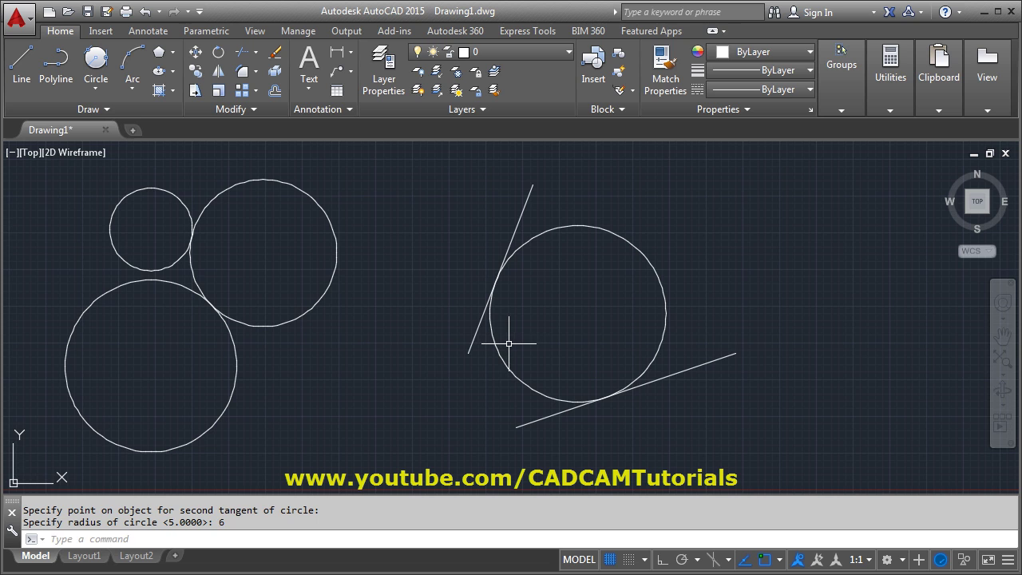
scroll(508, 344, "down", 3)
middle_click_drag(554, 402, 569, 426)
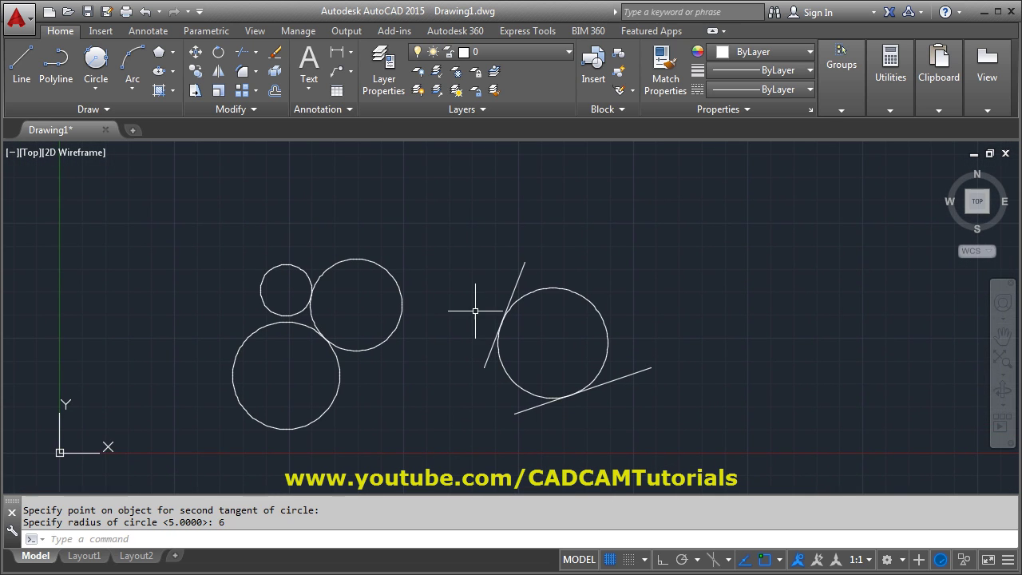
scroll(476, 312, "up", 2)
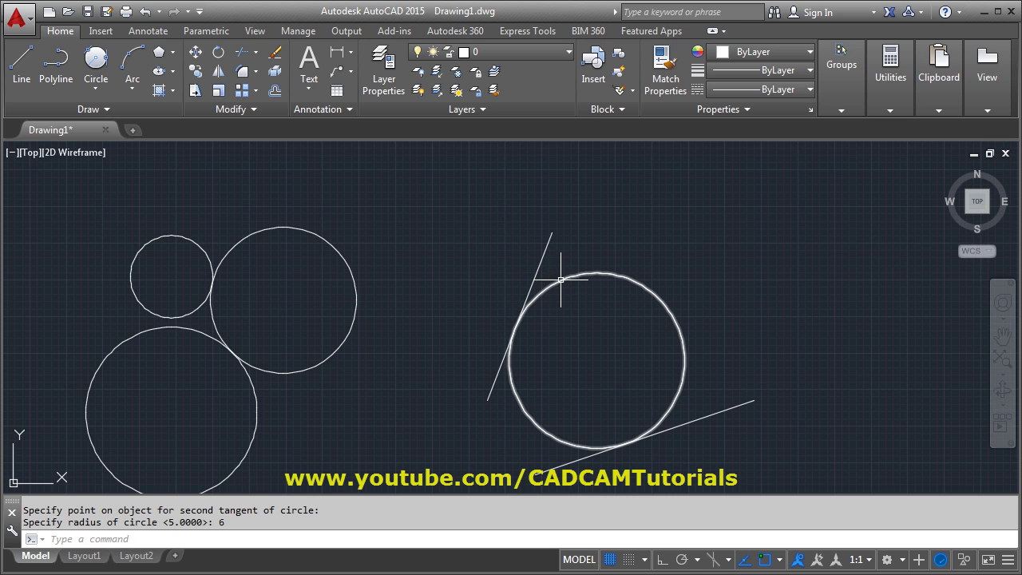
Draw a radius-2 circle tangent to the left slanted line and the radius-6 circle
left_click(94, 65)
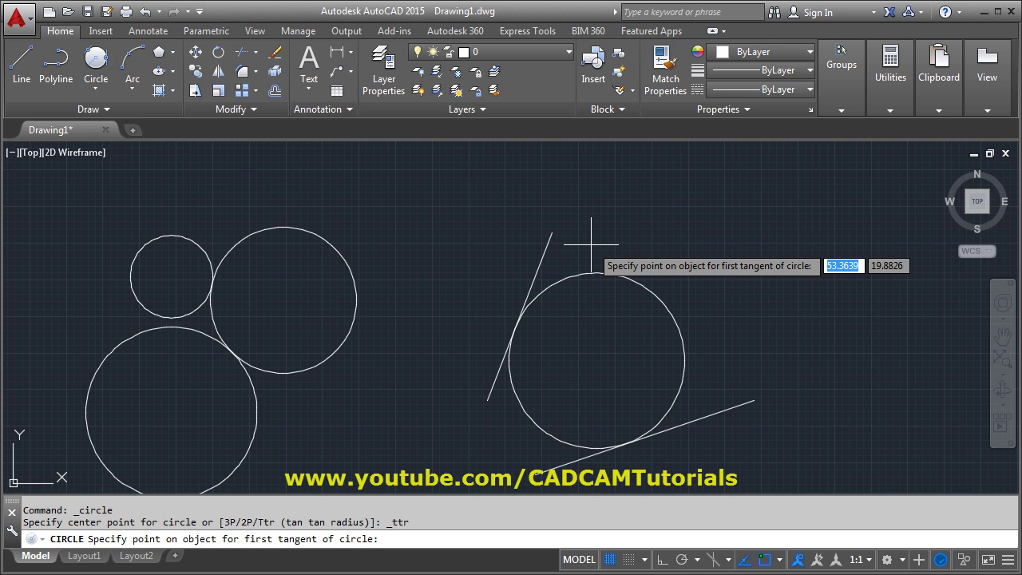
left_click(538, 266)
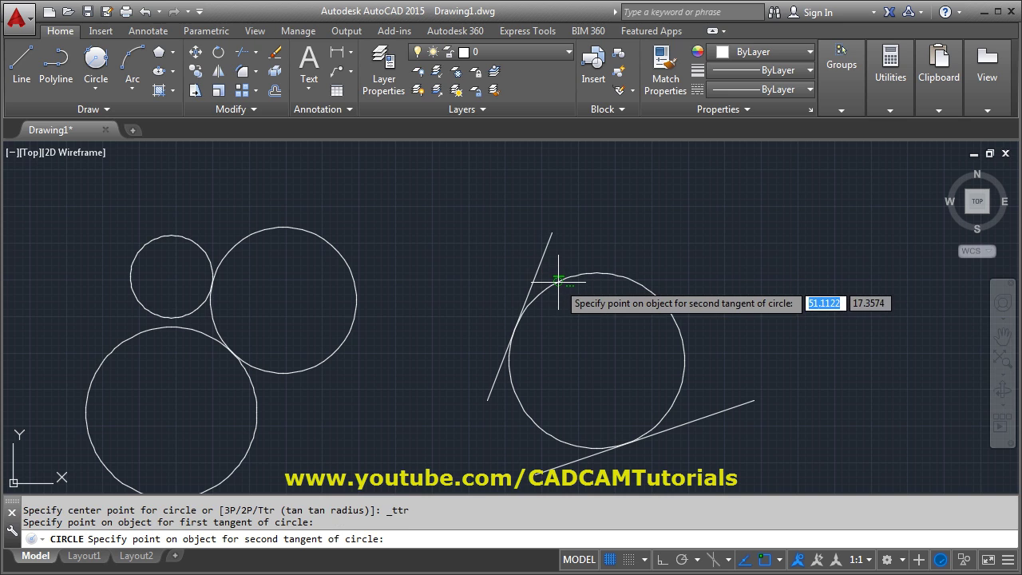
left_click(558, 281)
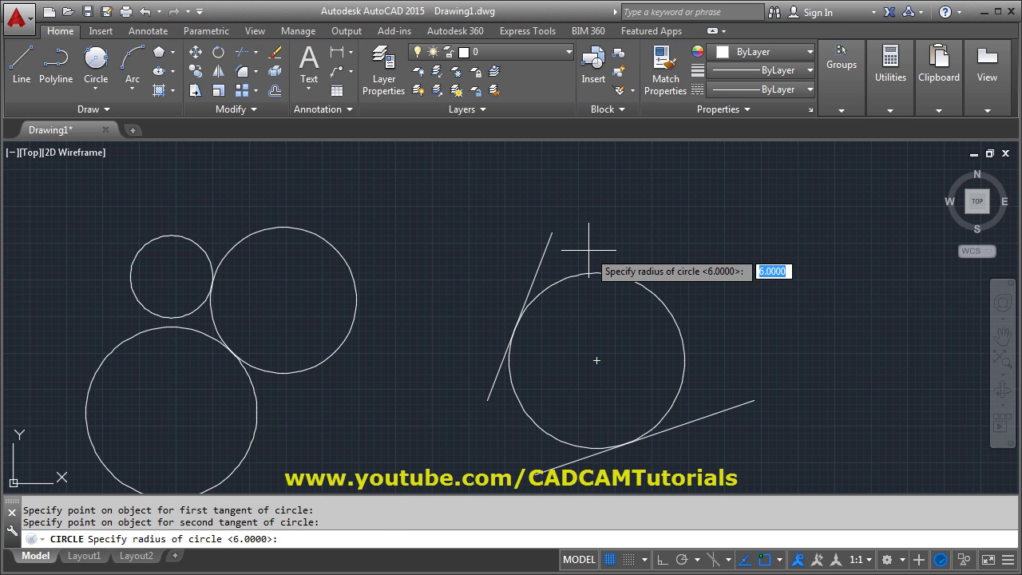
type("2")
key("Return")
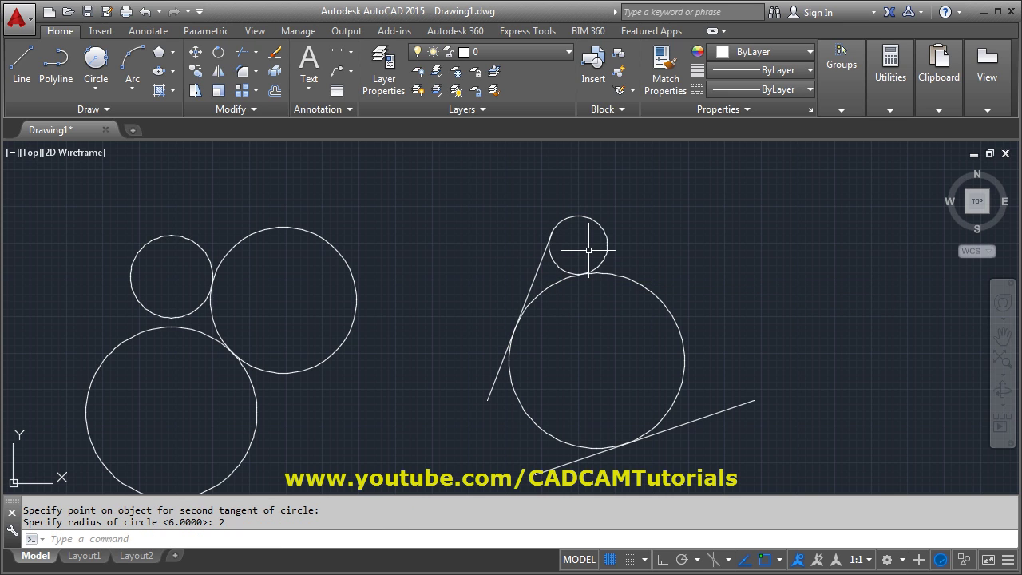
scroll(589, 250, "up", 4)
scroll(563, 240, "up", 2)
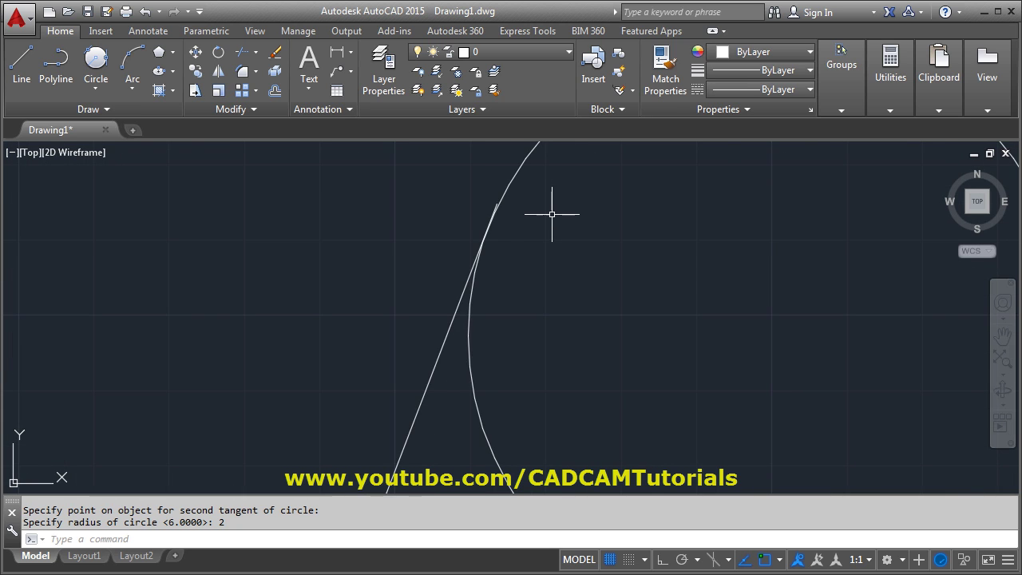
scroll(552, 212, "down", 4)
scroll(565, 234, "down", 4)
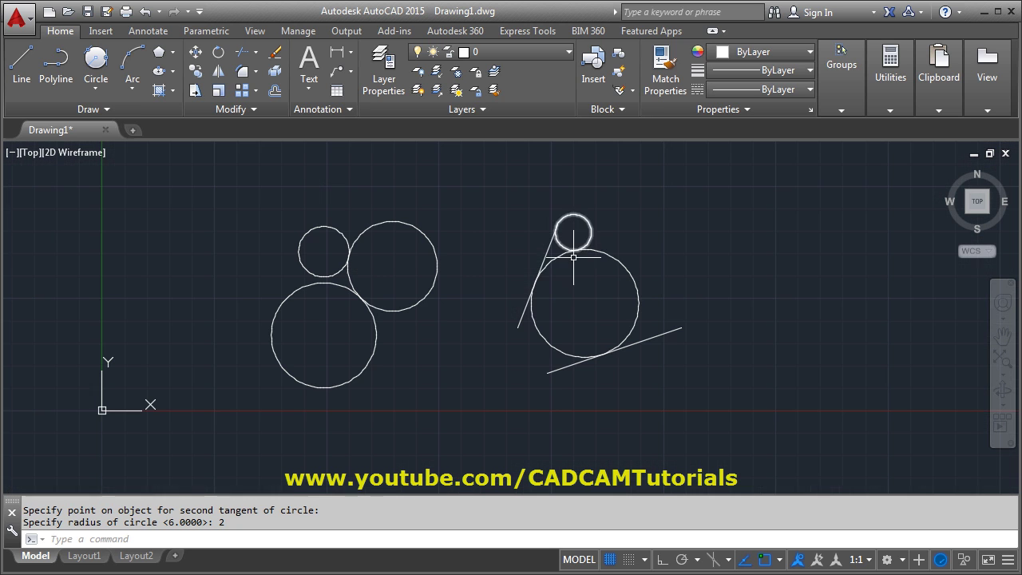
middle_click(553, 279)
middle_click(553, 279)
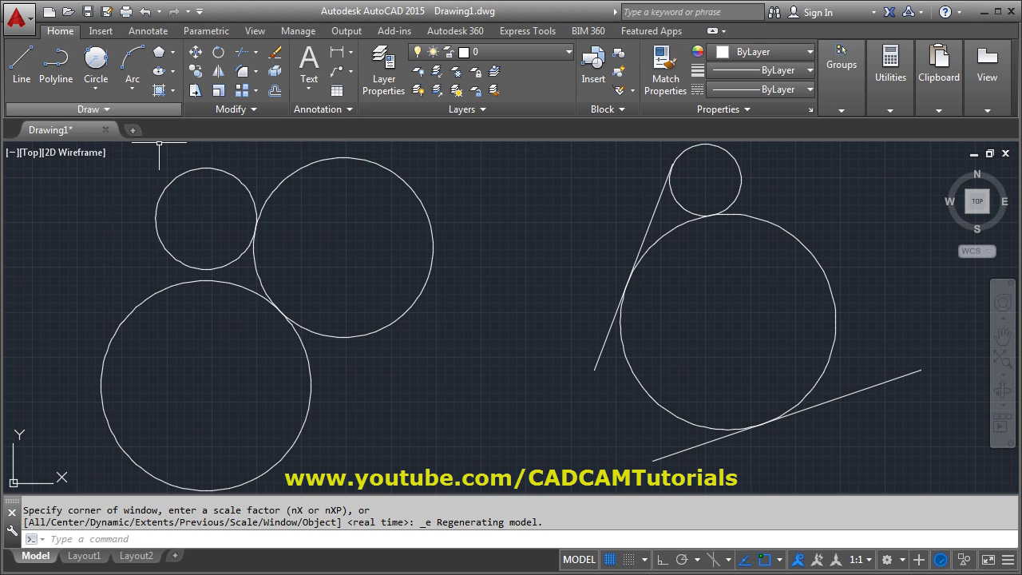
left_click(90, 91)
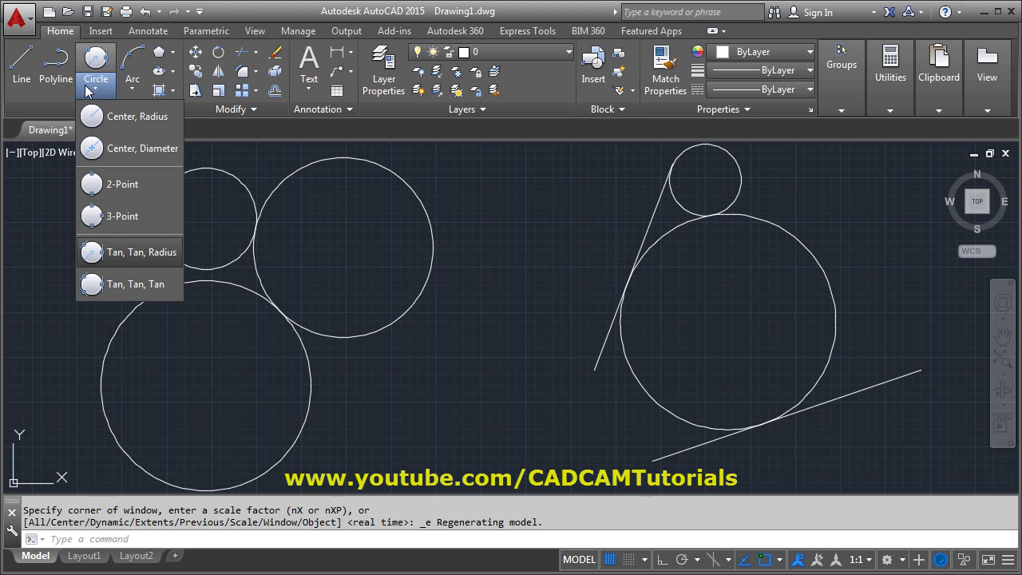
Draw a Tan, Tan, Tan circle touching the upper-left, upper-right and lower circles of the left cluster
left_click(122, 289)
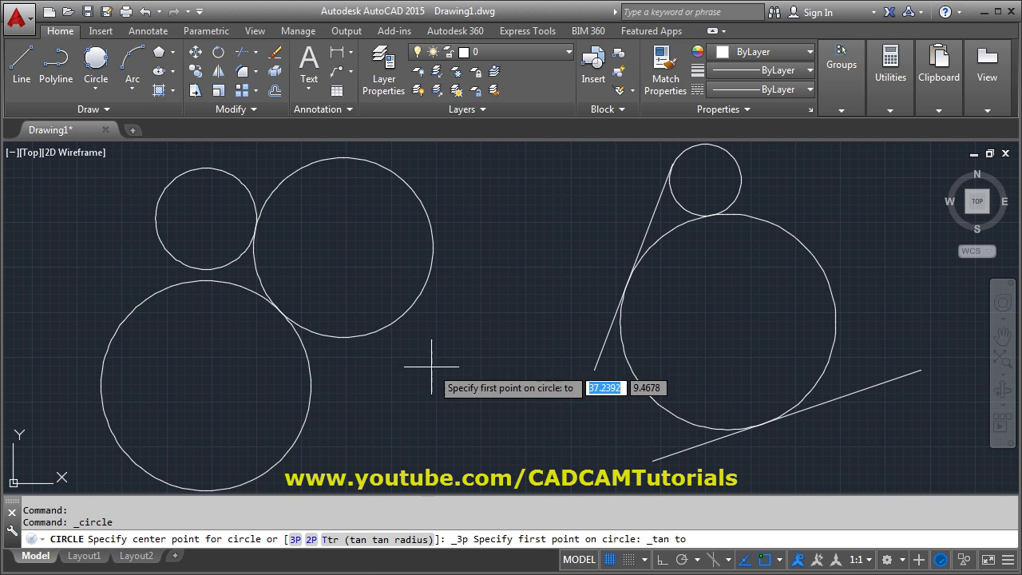
left_click(233, 262)
left_click(256, 268)
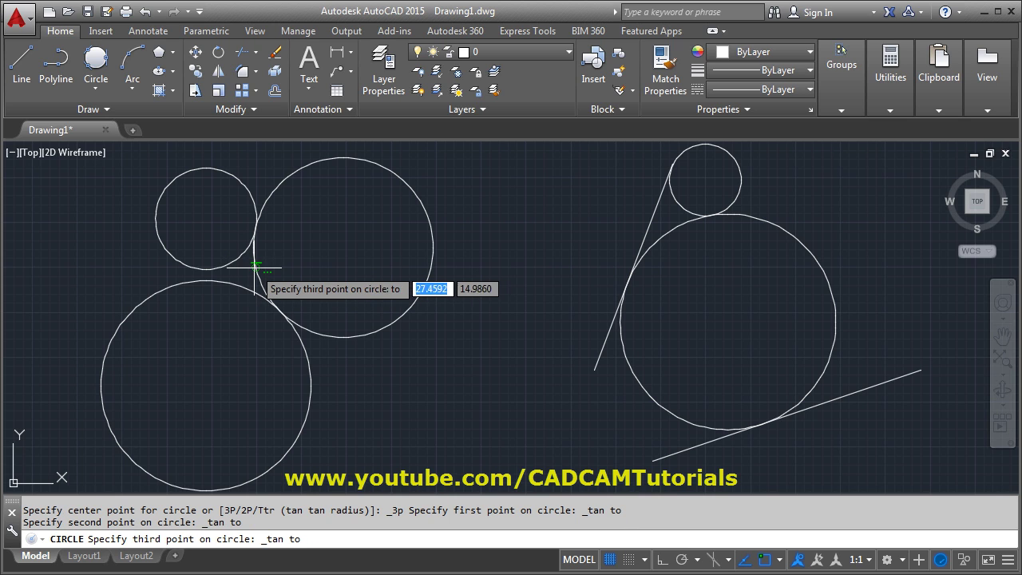
left_click(238, 285)
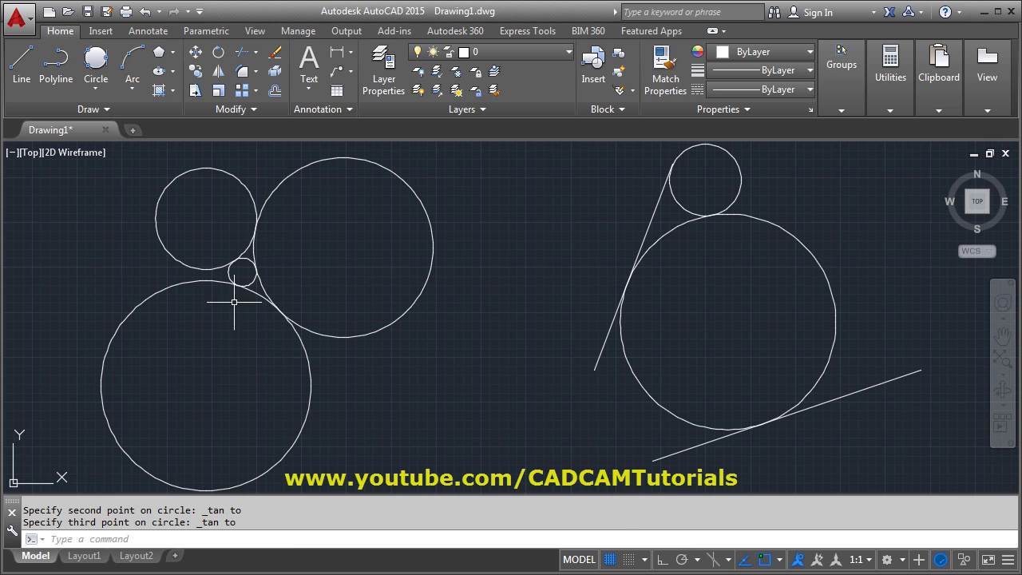
scroll(237, 304, "down", 2)
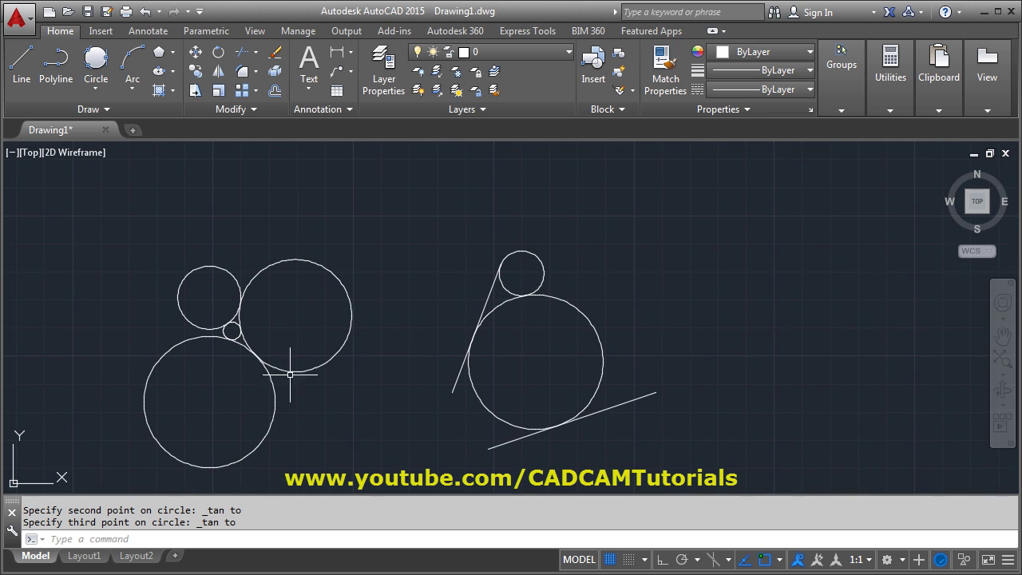
scroll(325, 262, "up", 2)
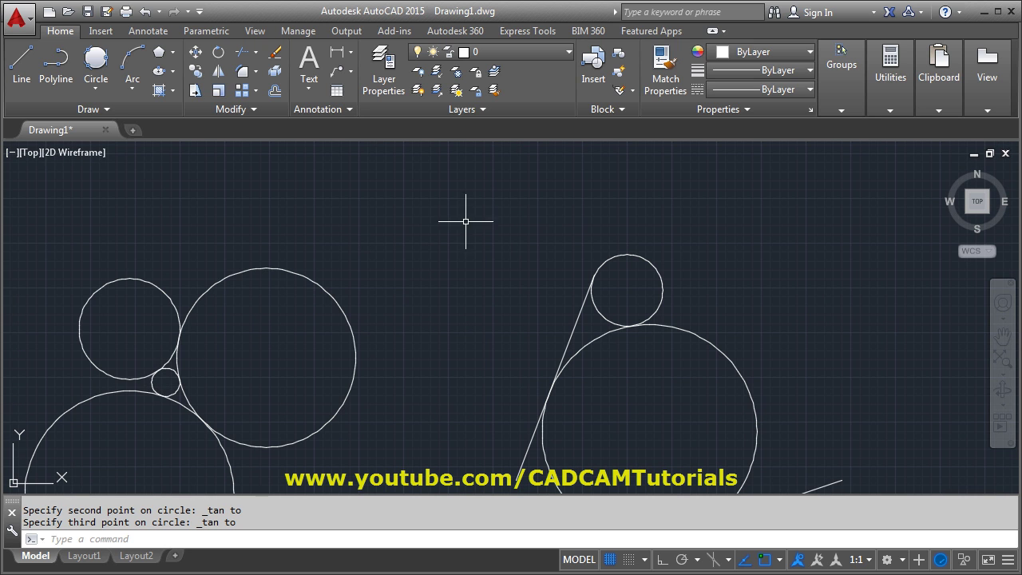
scroll(474, 251, "up", 1)
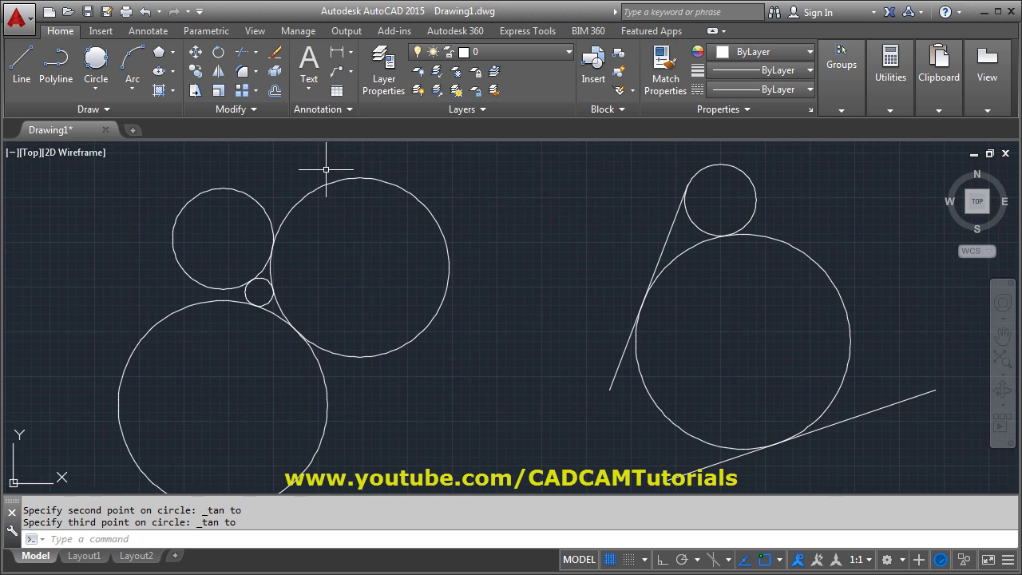
scroll(331, 165, "down", 1)
mouse_move(331, 165)
middle_mouse_down()
mouse_move(425, 348)
mouse_move(407, 379)
middle_mouse_up()
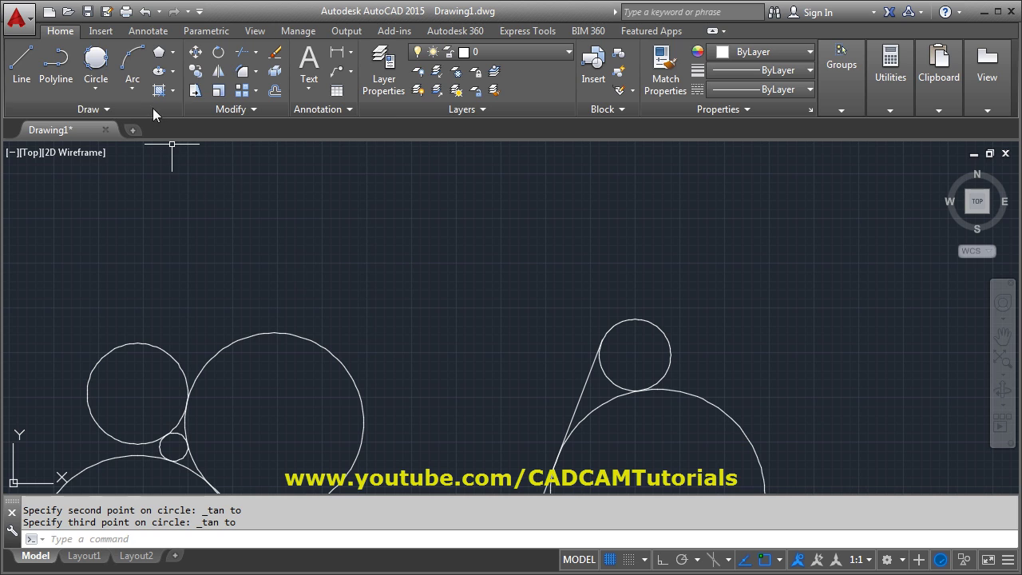
Draw a rectangle by picking two opposite corners in the open space above the circles
left_click(173, 52)
left_click(187, 83)
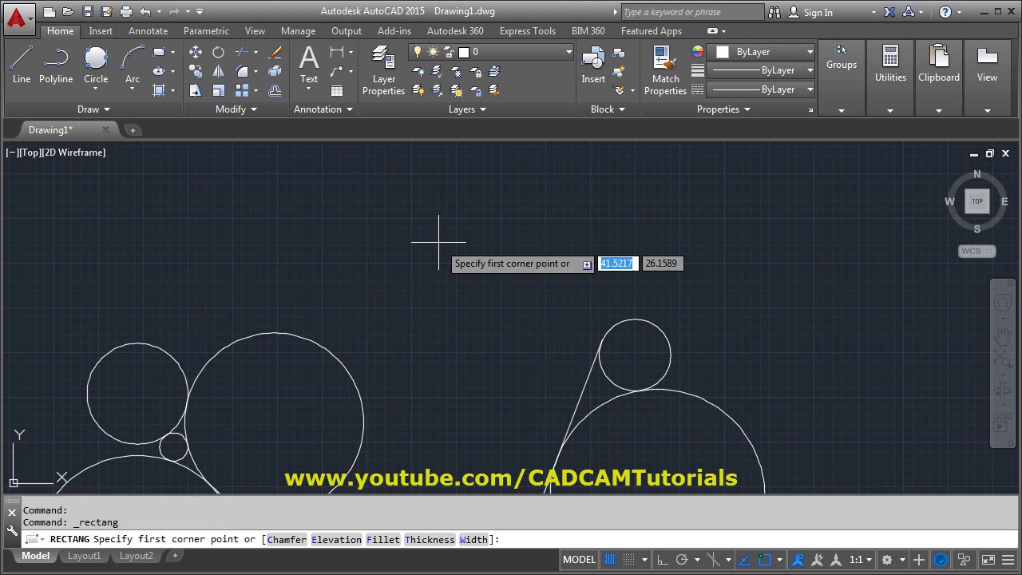
left_click(364, 196)
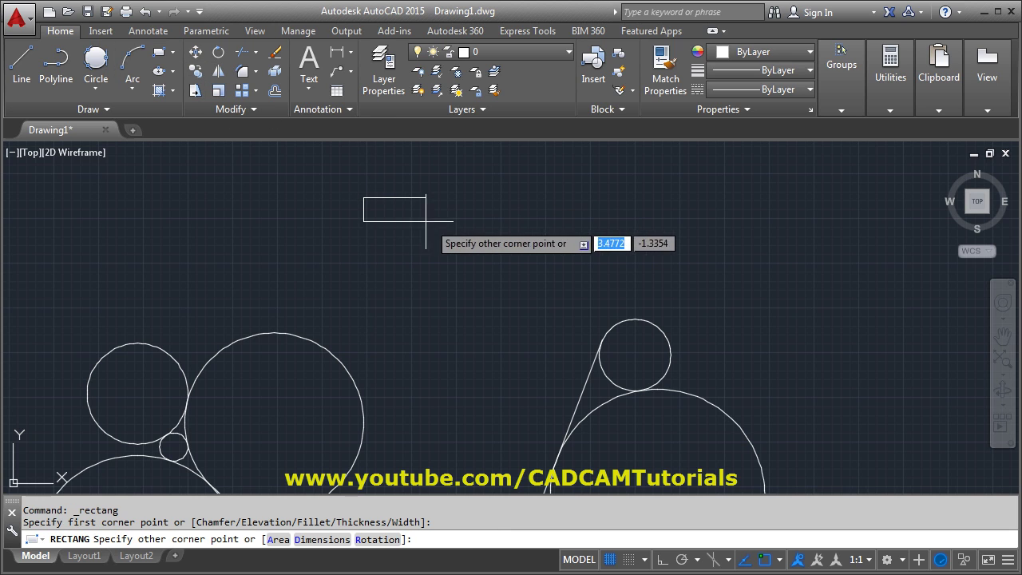
left_click(566, 278)
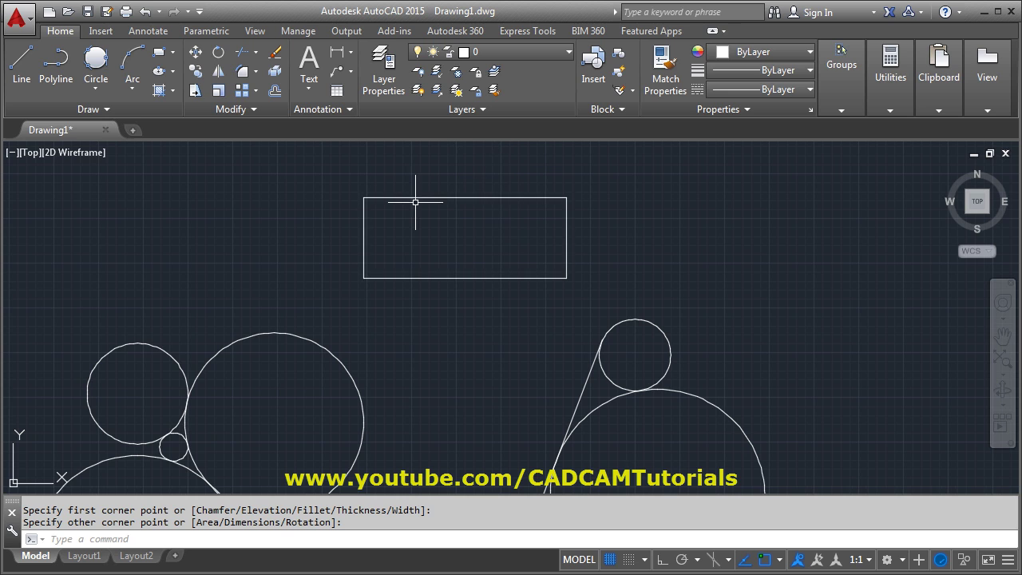
Draw a Tan, Tan, Tan circle touching the rectangle's top, right and bottom edges
left_click(94, 60)
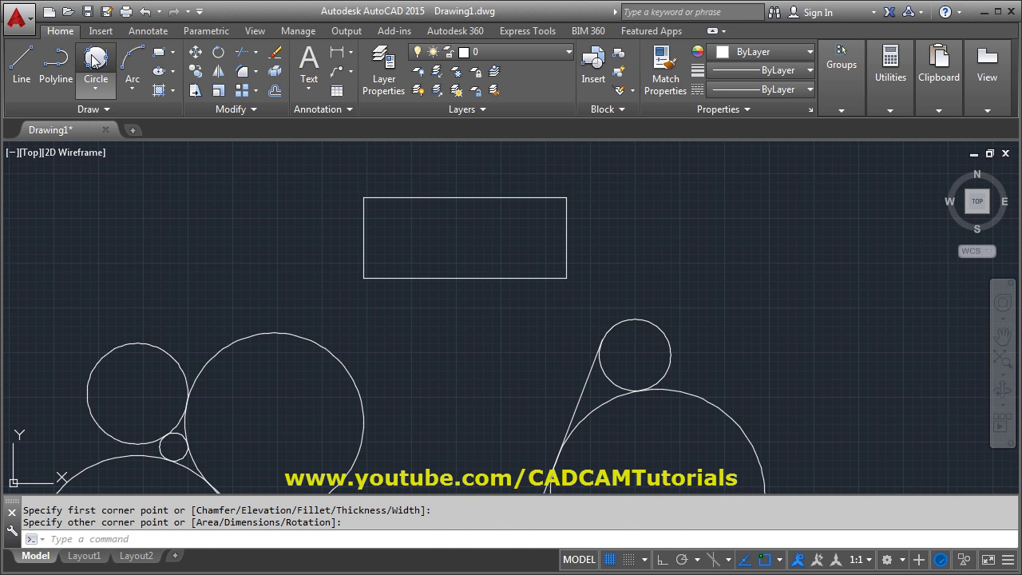
left_click(528, 199)
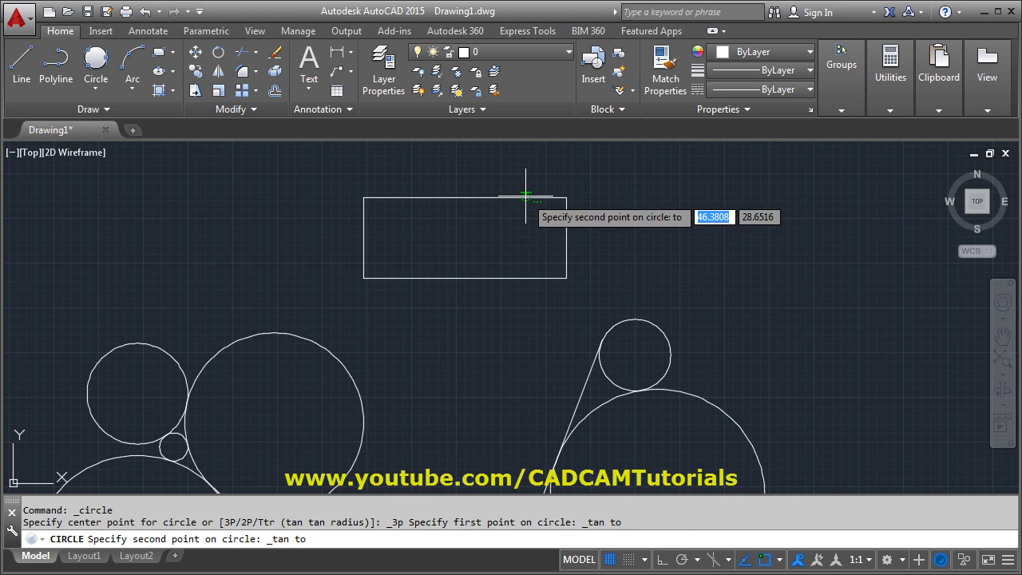
left_click(564, 238)
left_click(528, 277)
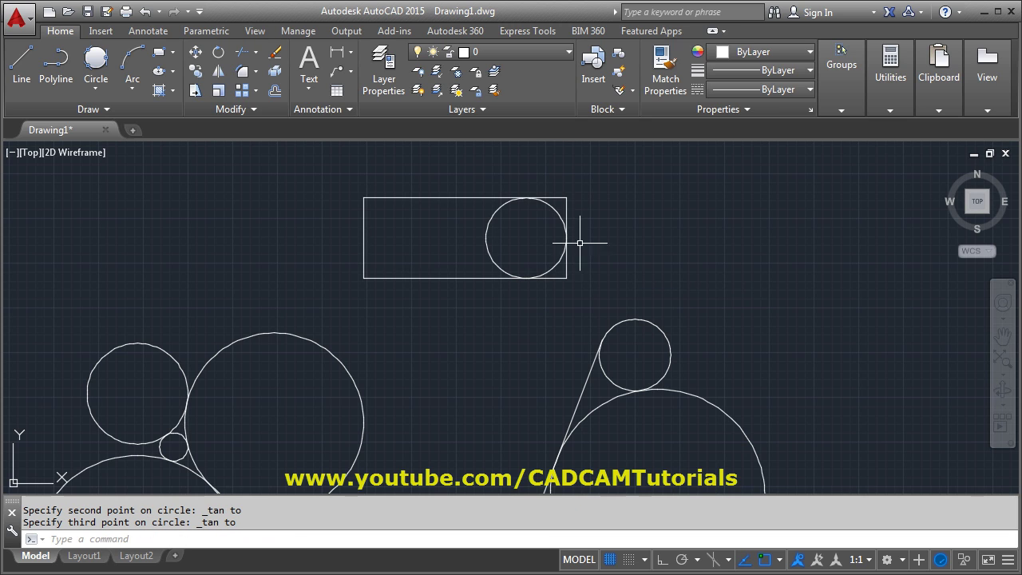
Trim away the rectangle's right edge, corner stubs and the circle's inner arc, leaving a semicircular end
left_click(242, 54)
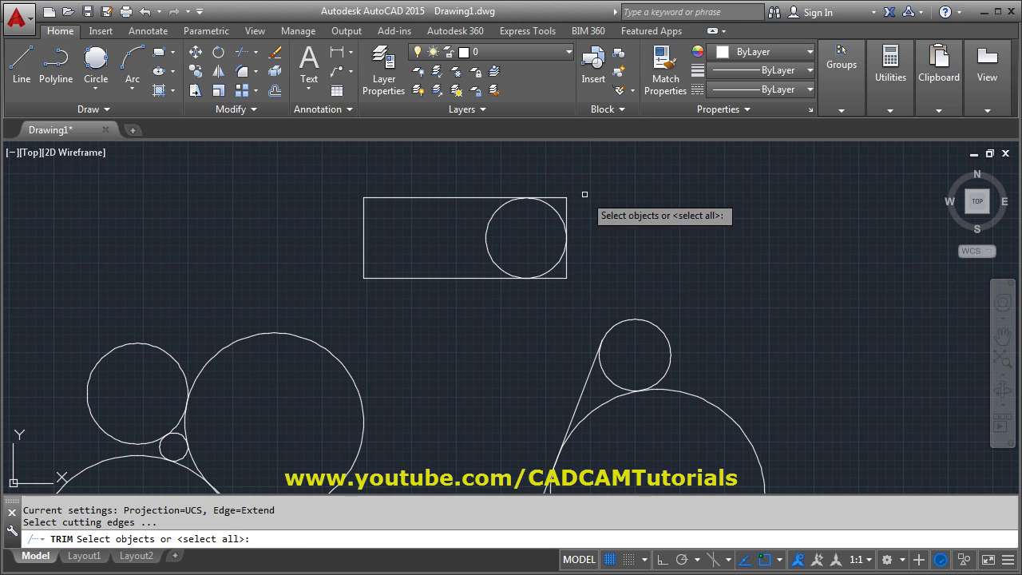
key("Return")
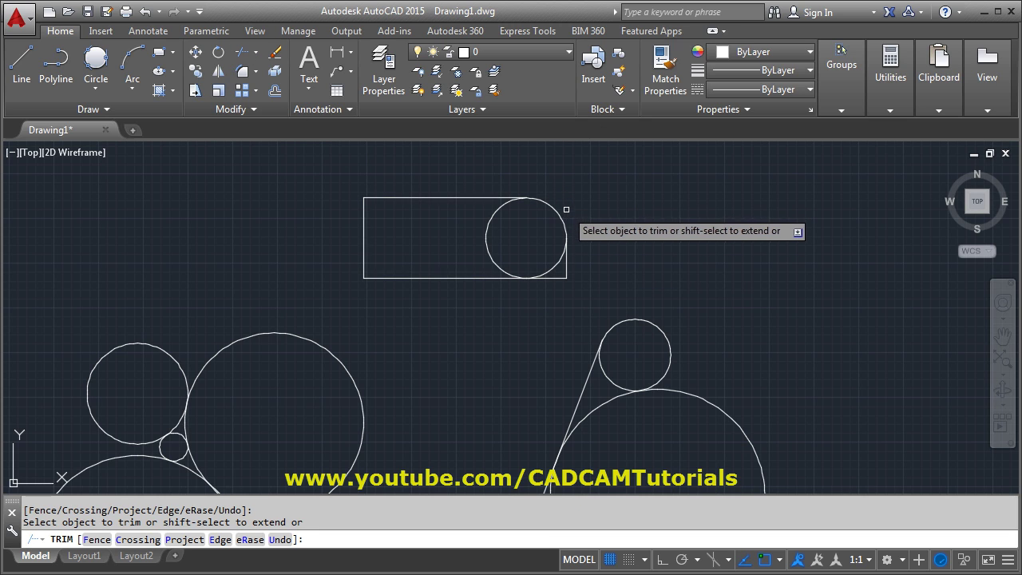
left_click(564, 206)
left_click(565, 266)
left_click(548, 277)
left_click(511, 274)
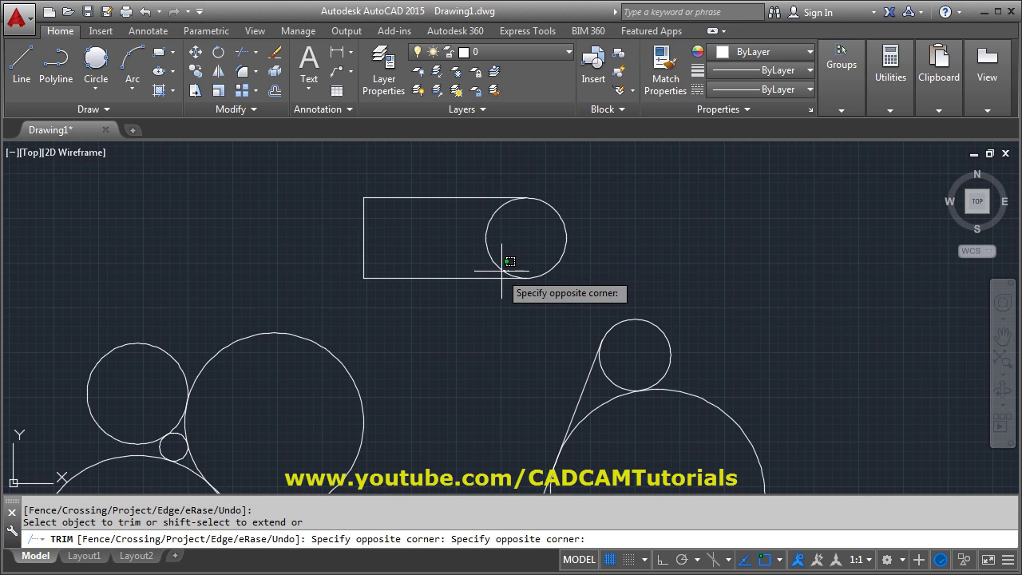
left_click(490, 269)
key("Return")
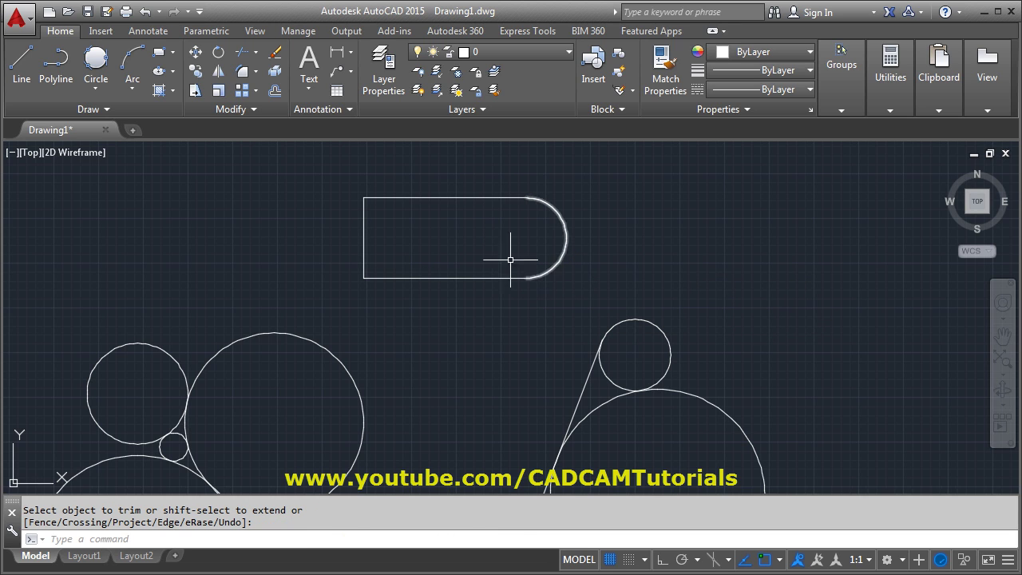
scroll(492, 238, "up", 2)
mouse_move(552, 288)
middle_mouse_down()
mouse_move(598, 298)
mouse_move(602, 312)
middle_mouse_up()
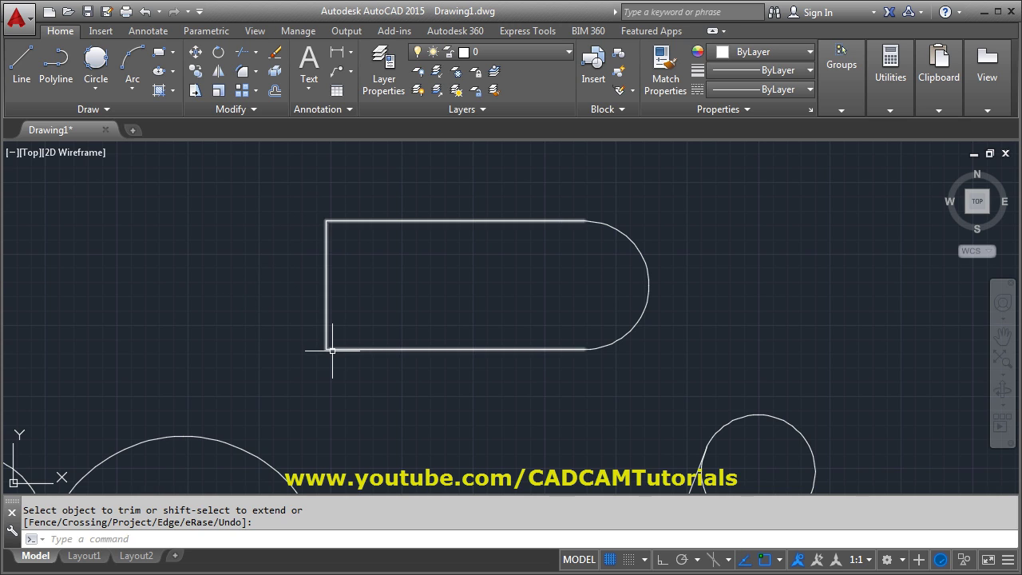
left_click(99, 97)
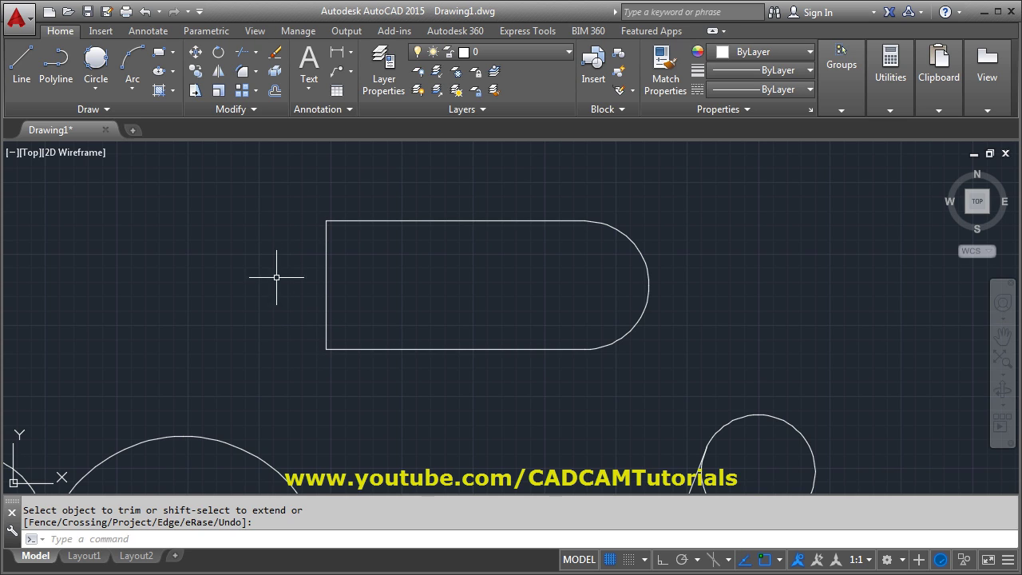
Draw a 2-Point circle through the rectangle's top-left and bottom-left corners
left_click(99, 90)
left_click(125, 184)
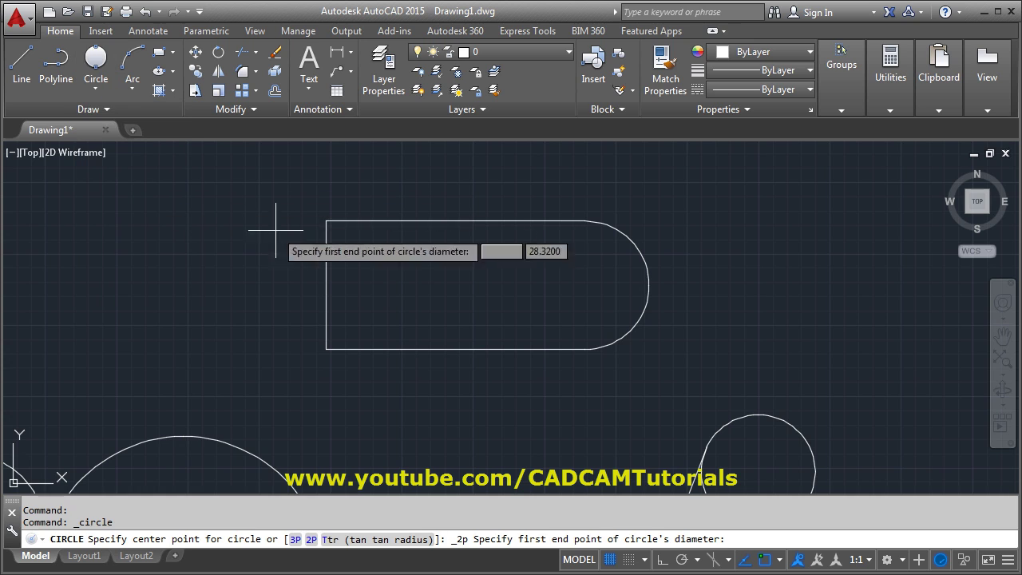
left_click(326, 221)
left_click(326, 349)
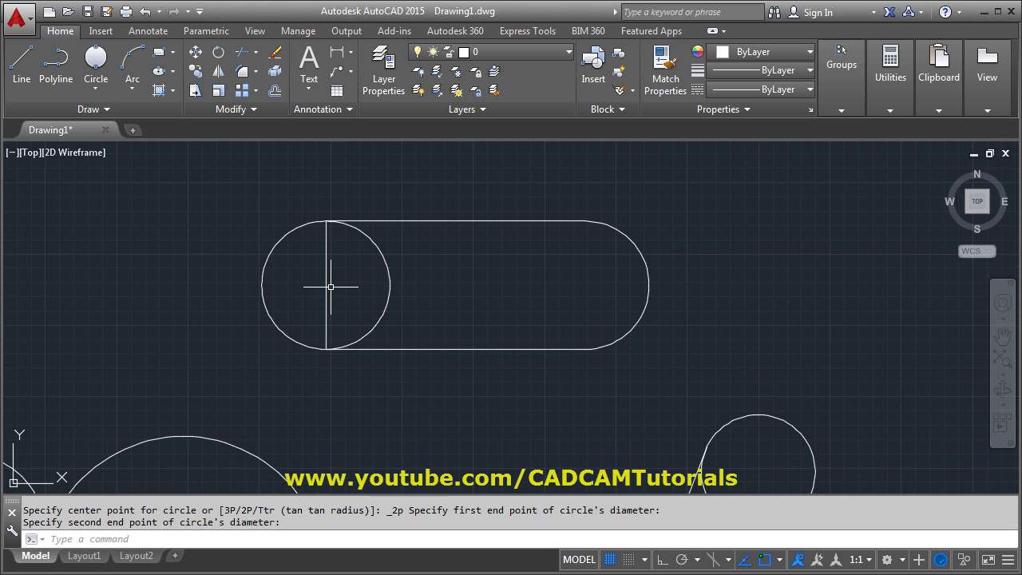
Trim away the rectangle's left edge and the circle's inner arc to round the left end
left_click(241, 53)
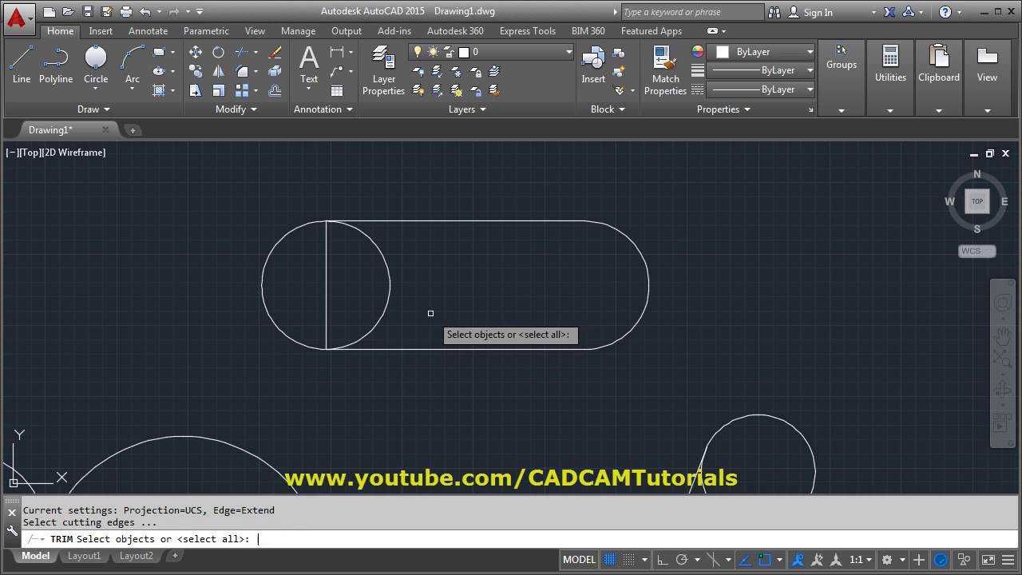
key("Return")
left_click(406, 264)
left_click(306, 283)
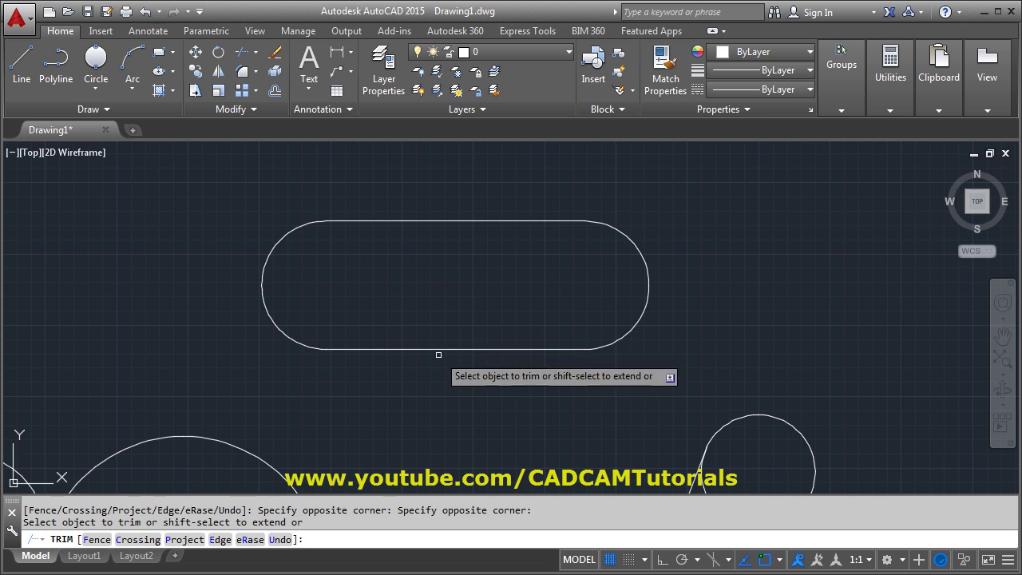
key("Return")
scroll(410, 257, "down", 4)
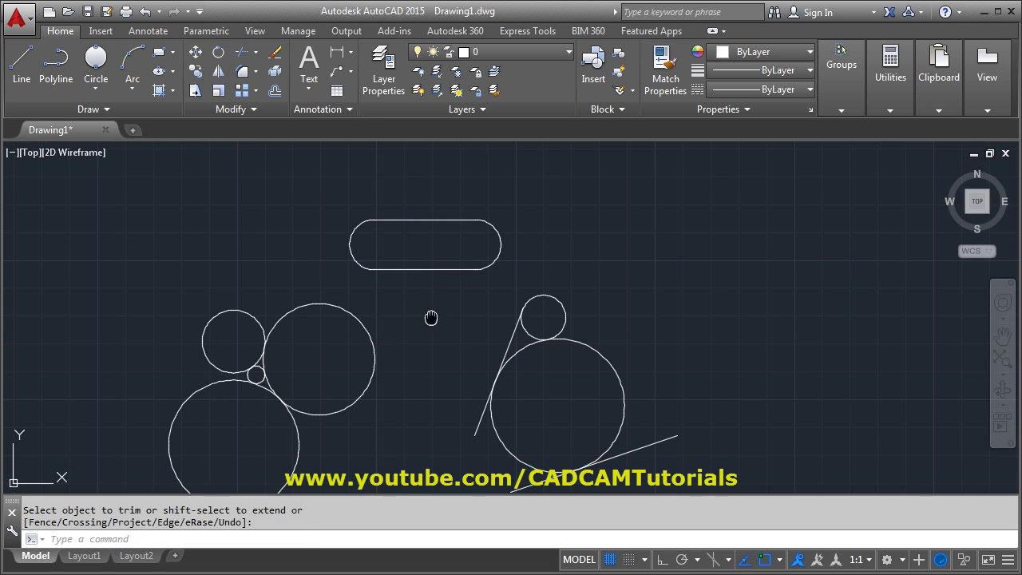
mouse_move(430, 318)
middle_mouse_down()
mouse_move(407, 281)
mouse_move(455, 275)
middle_mouse_up()
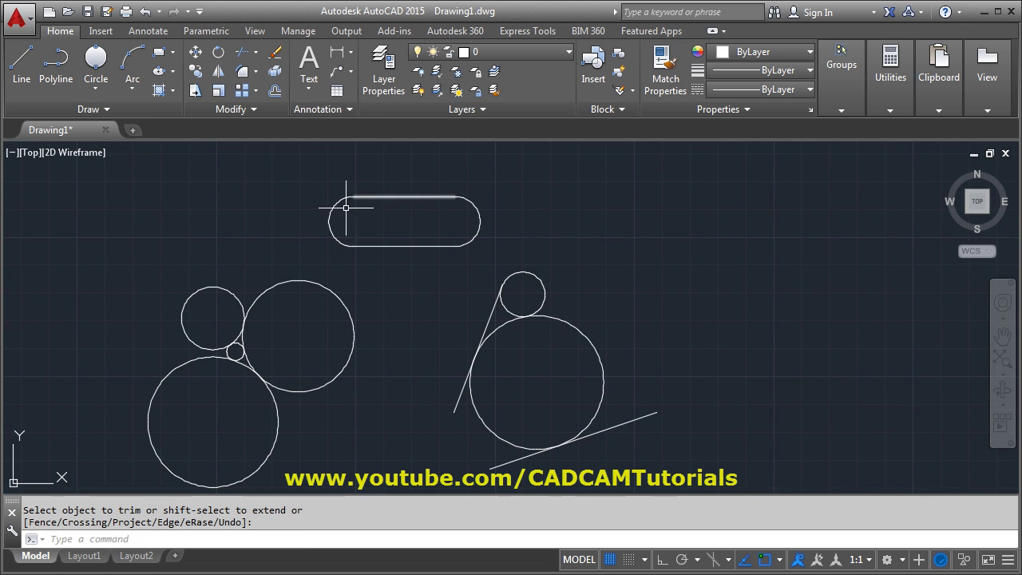
left_click(95, 92)
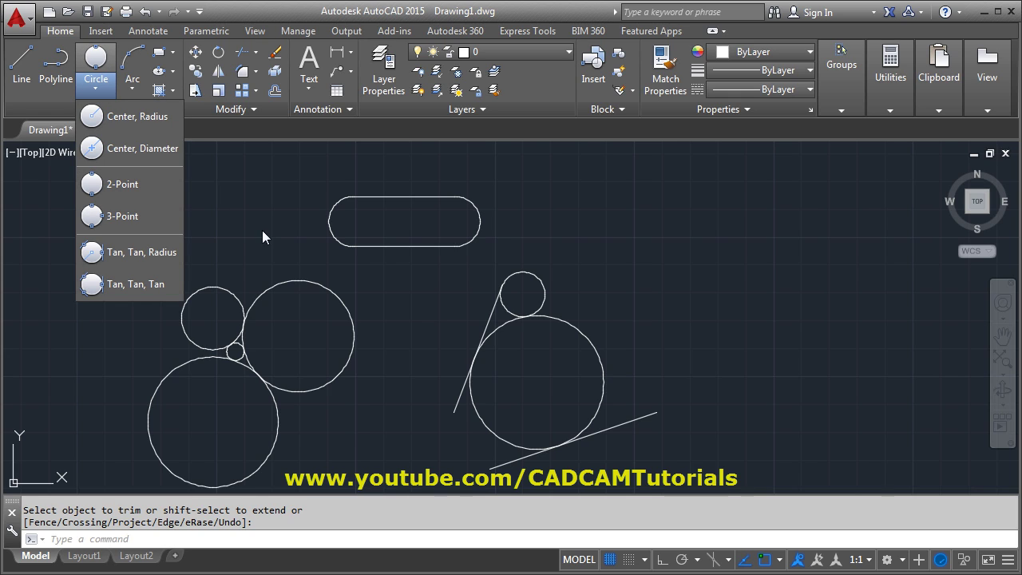
Start a line with its first point snapped tangent to the upper-left circle
left_click(283, 248)
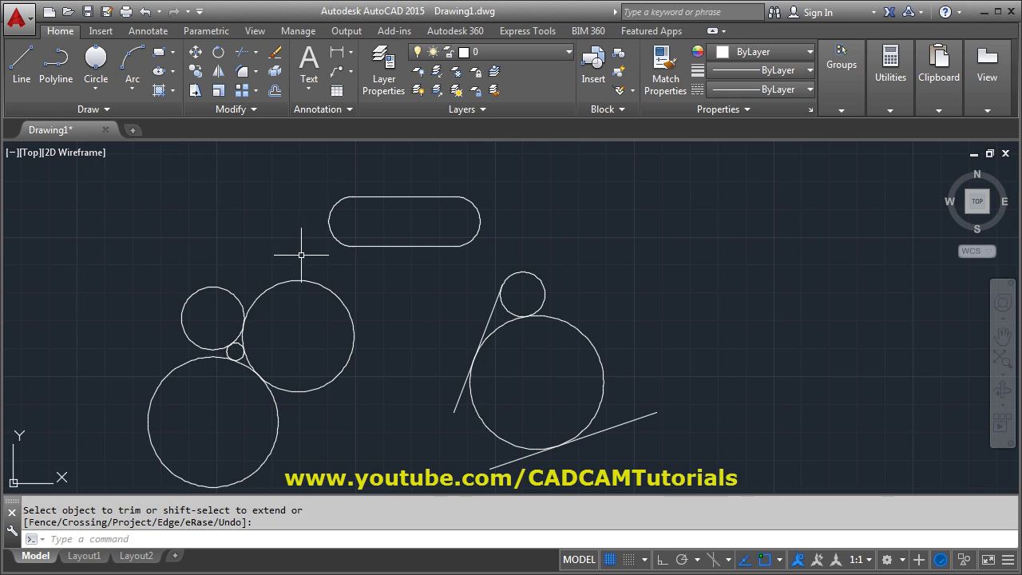
double_click(345, 289)
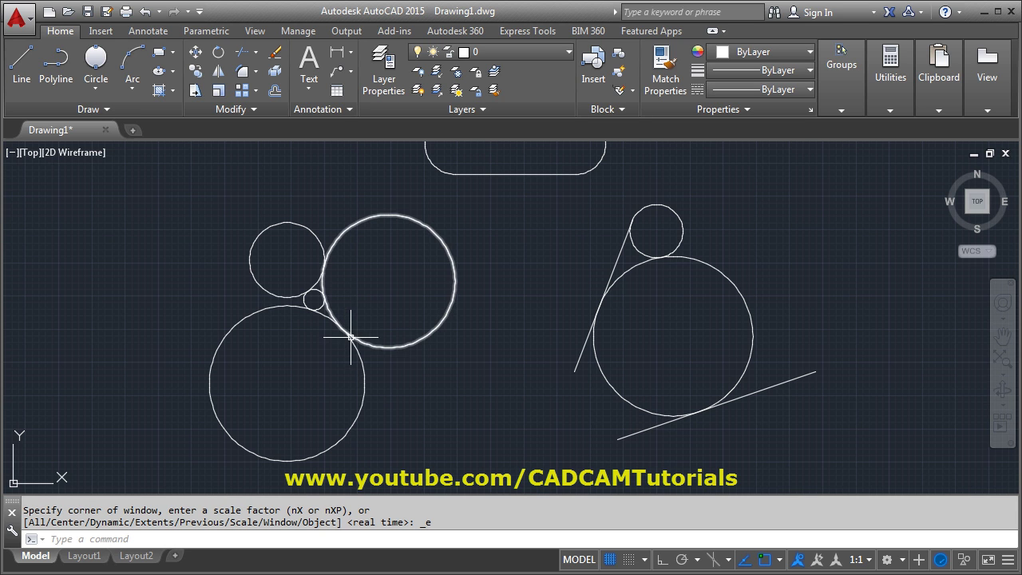
scroll(347, 336, "down", 2)
scroll(359, 302, "up", 2)
middle_click_drag(351, 305, 375, 254)
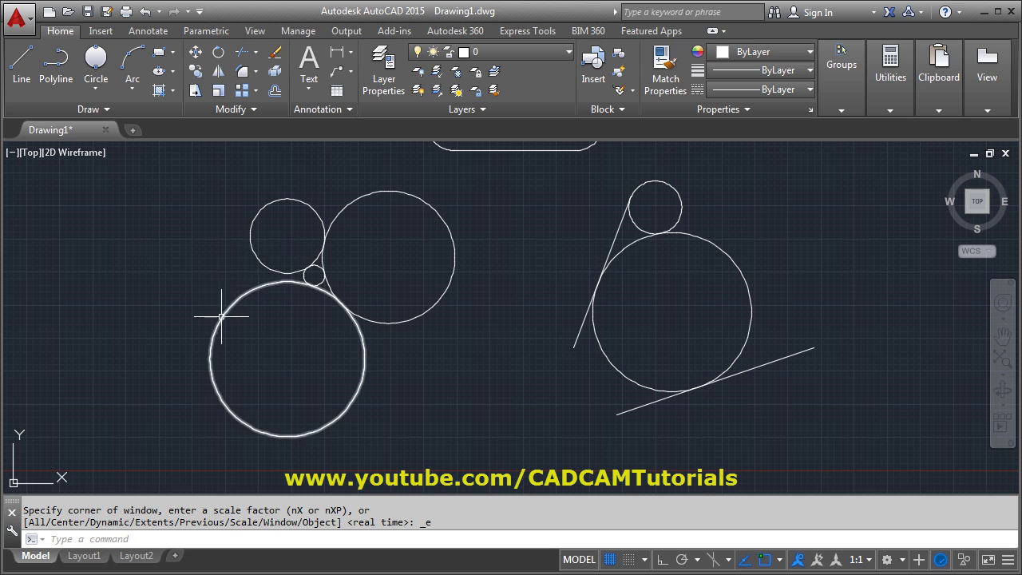
left_click(22, 62)
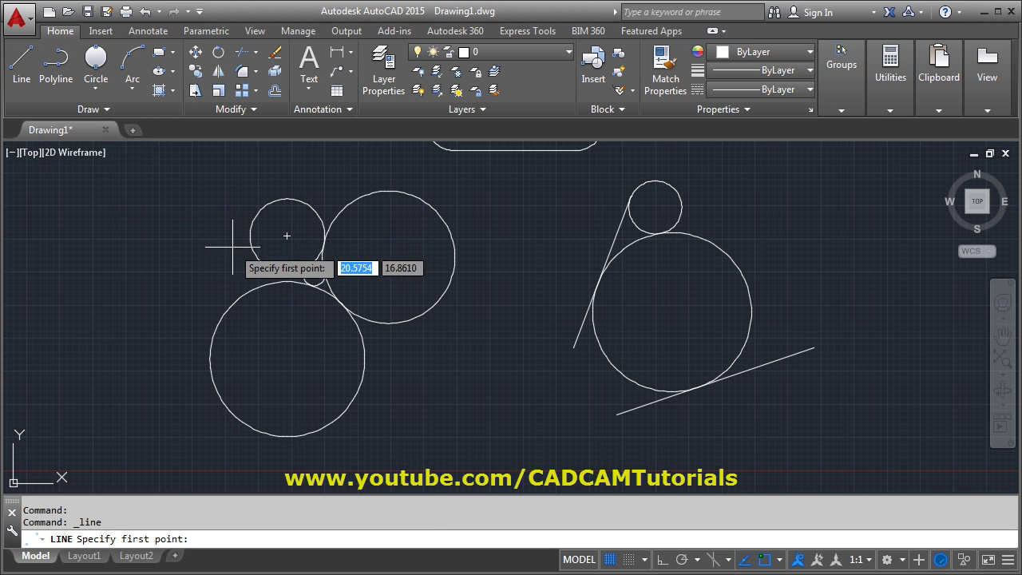
key("F8")
right_click(188, 212, "shift")
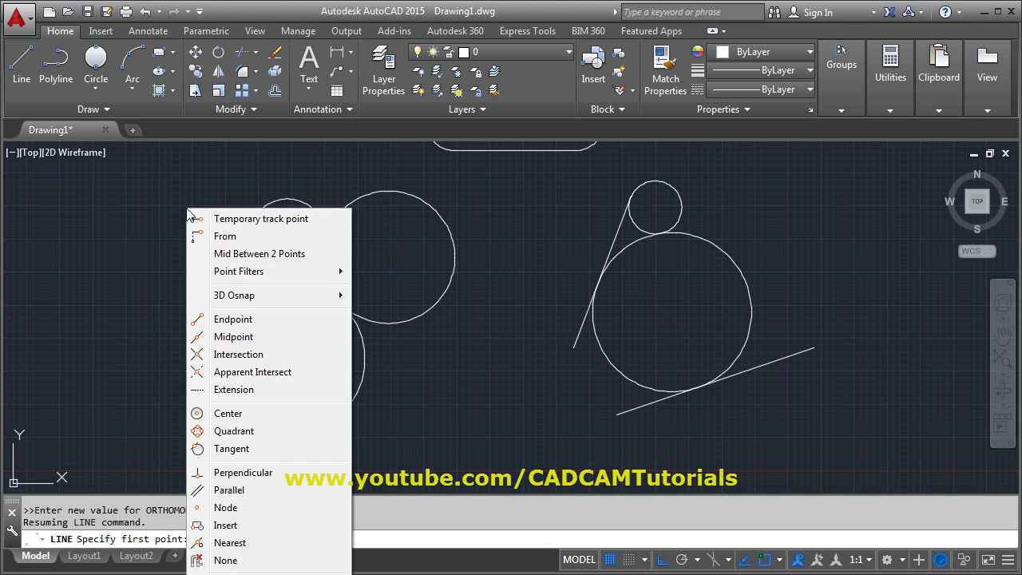
left_click(238, 449)
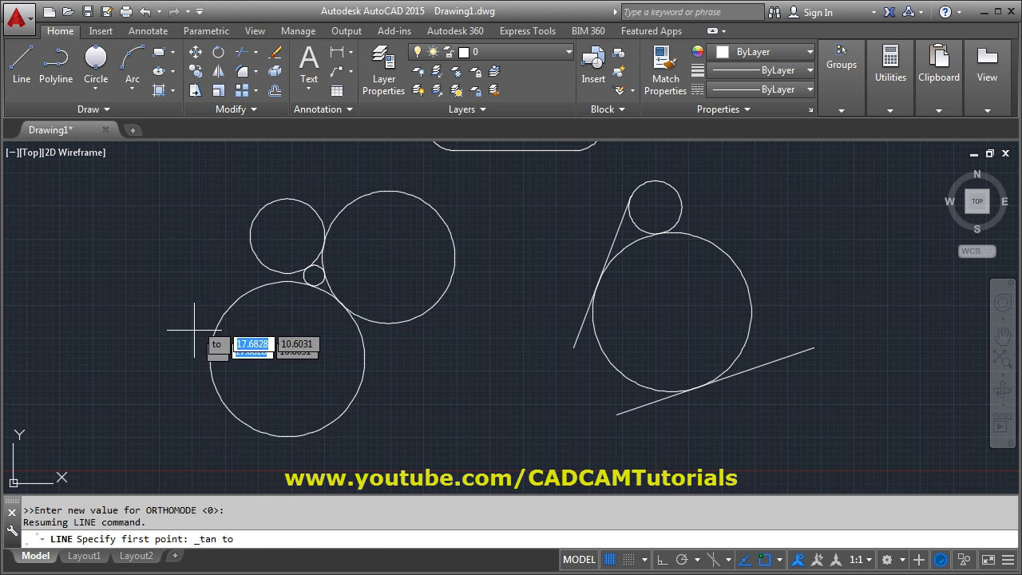
left_click(251, 233)
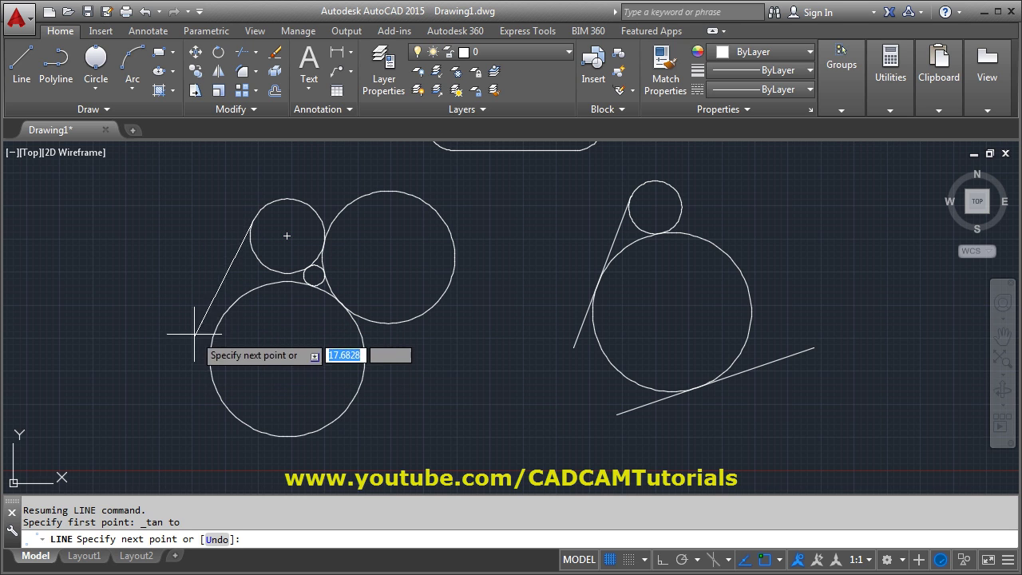
End the line tangent to the large lower-left circle, completing the tangent line
right_click(176, 288, "shift")
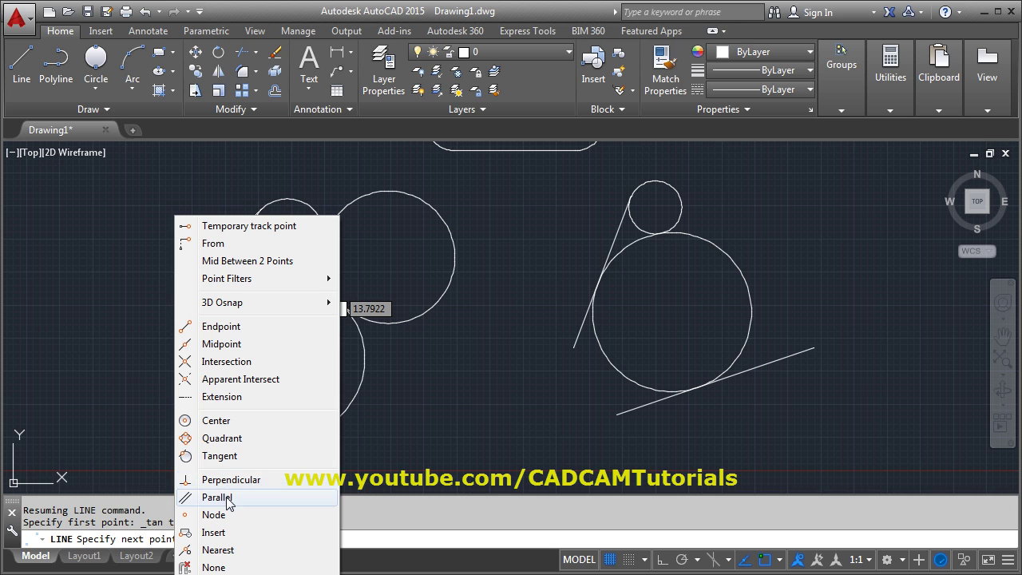
left_click(220, 455)
left_click(214, 336)
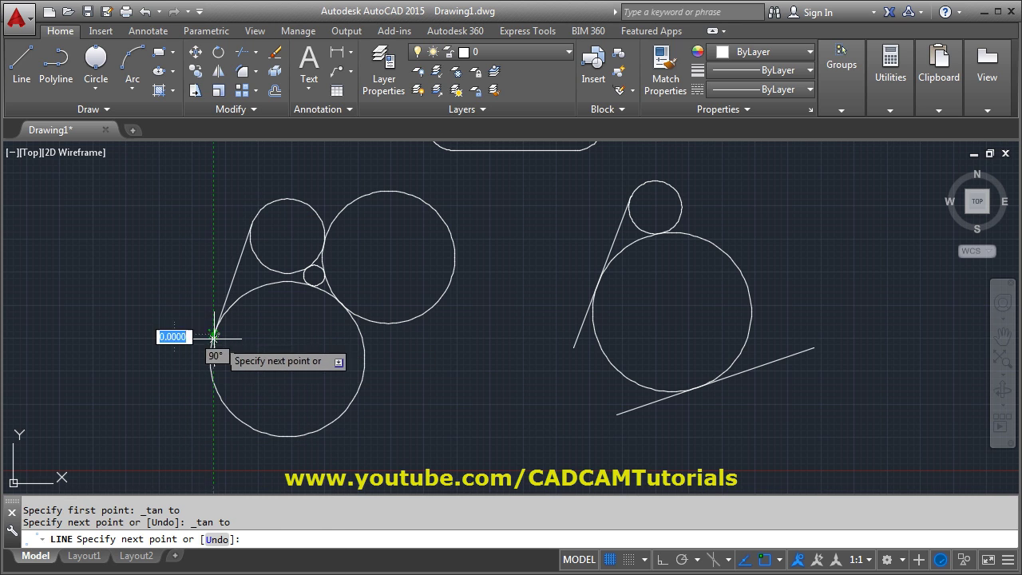
key("Return")
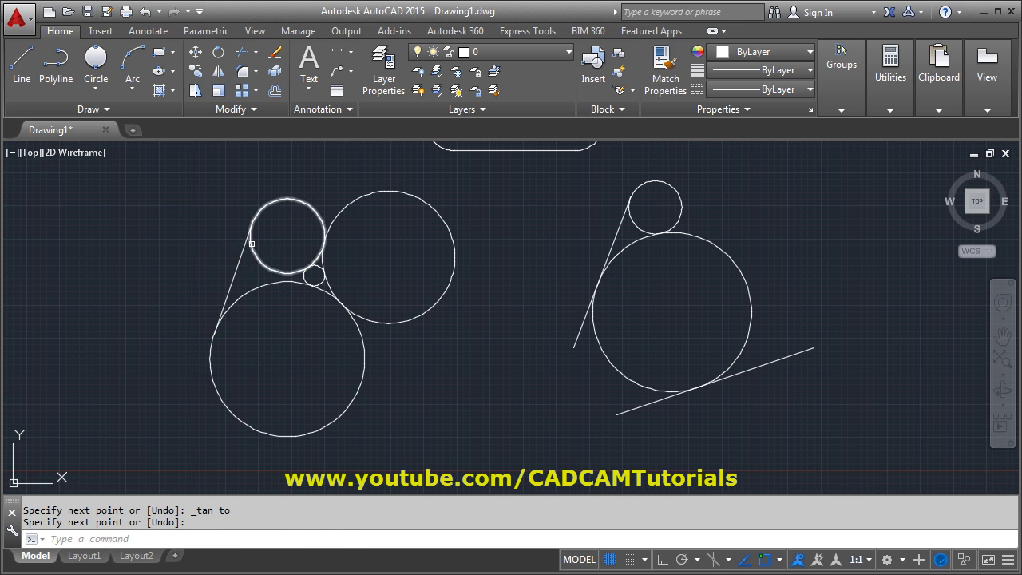
scroll(227, 283, "down", 2)
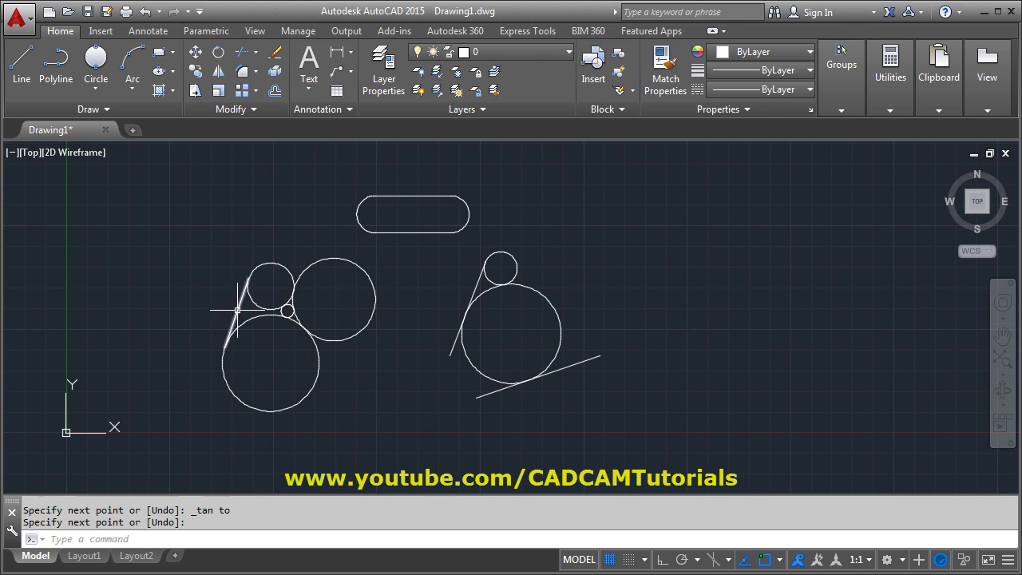
scroll(346, 399, "up", 2)
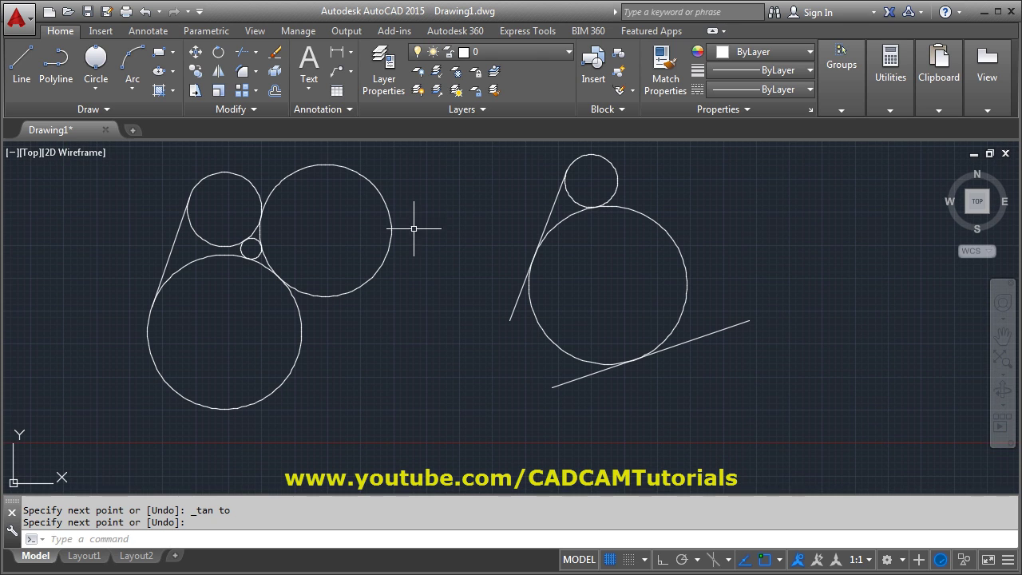
middle_click_drag(414, 229, 455, 320)
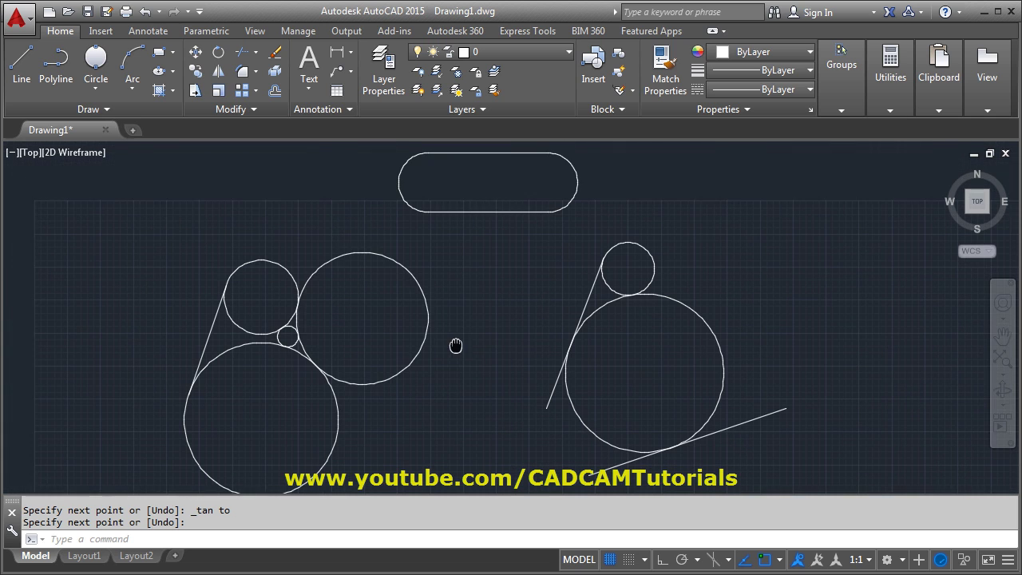
Draw a line from the radius-2 circle's centre tangent to the top of the radius-5 circle, then zoom extents
left_click(22, 64)
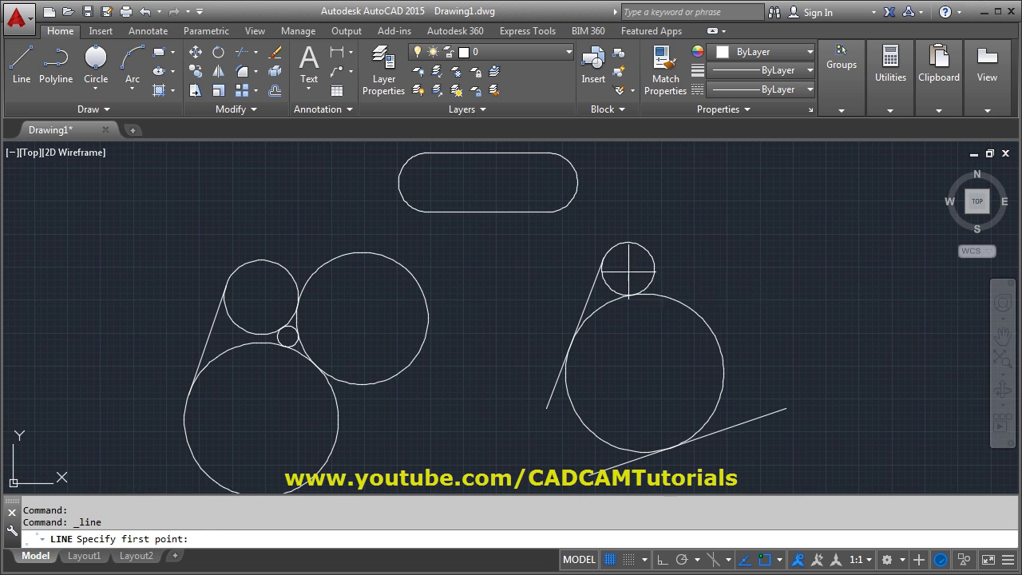
left_click(628, 268)
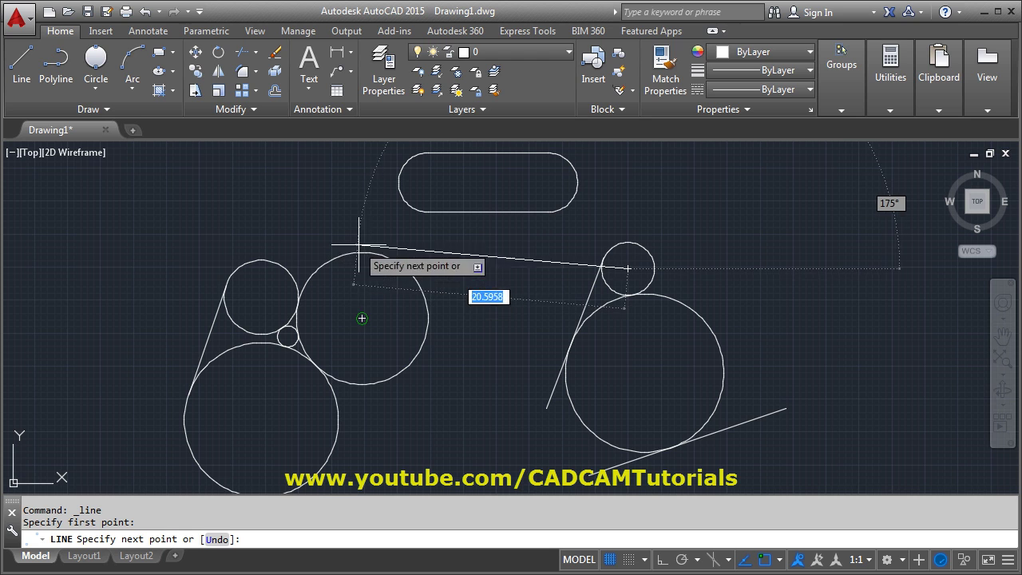
right_click(350, 220, "shift")
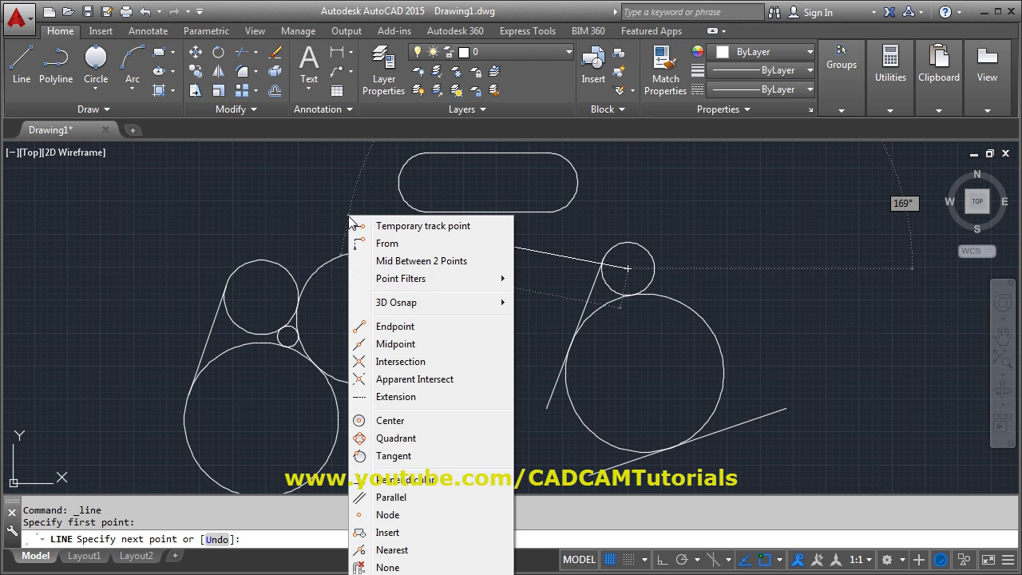
left_click(403, 456)
left_click(382, 266)
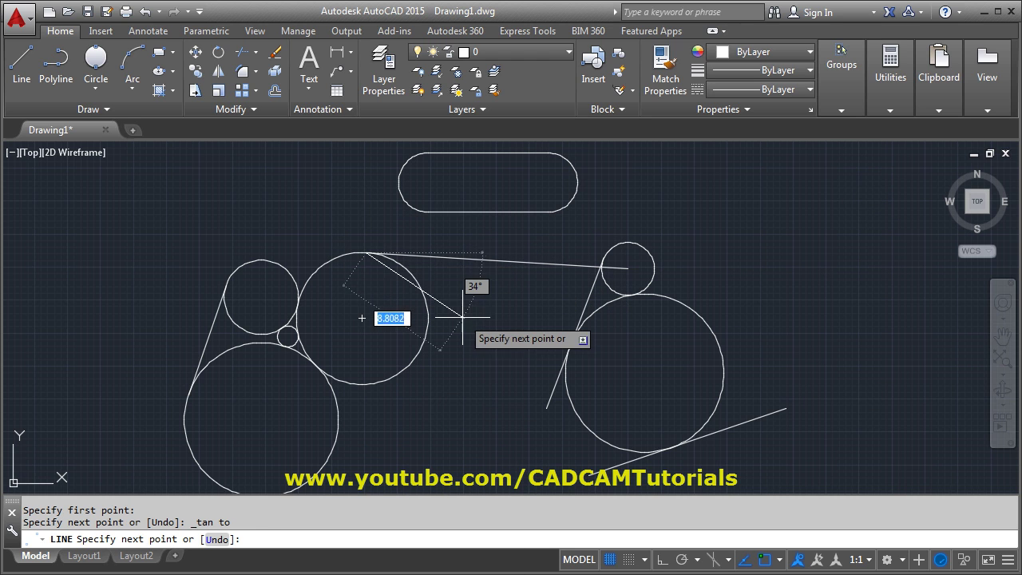
key("Return")
middle_click_drag(524, 410, 517, 385)
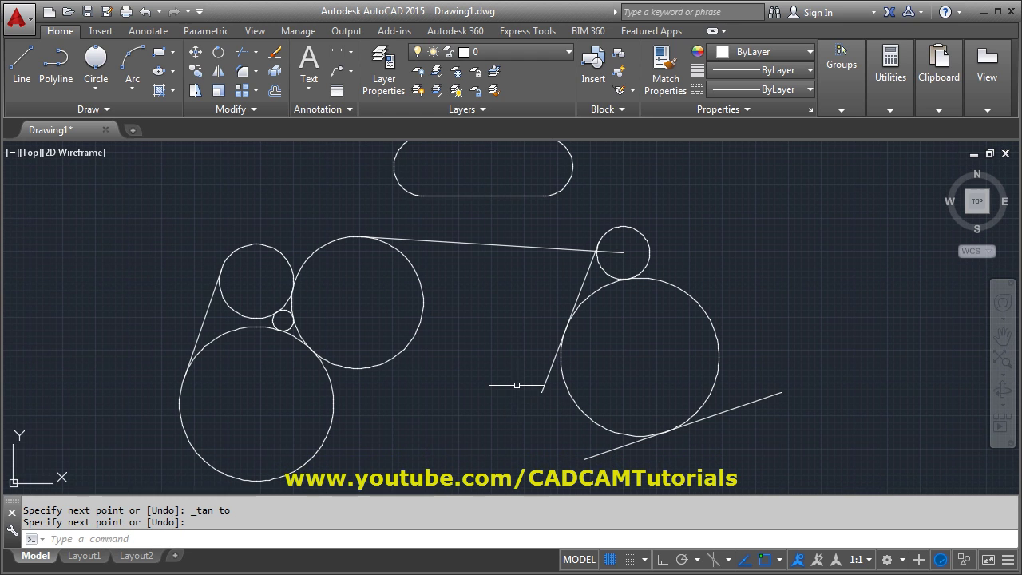
middle_click(516, 385)
middle_click(517, 384)
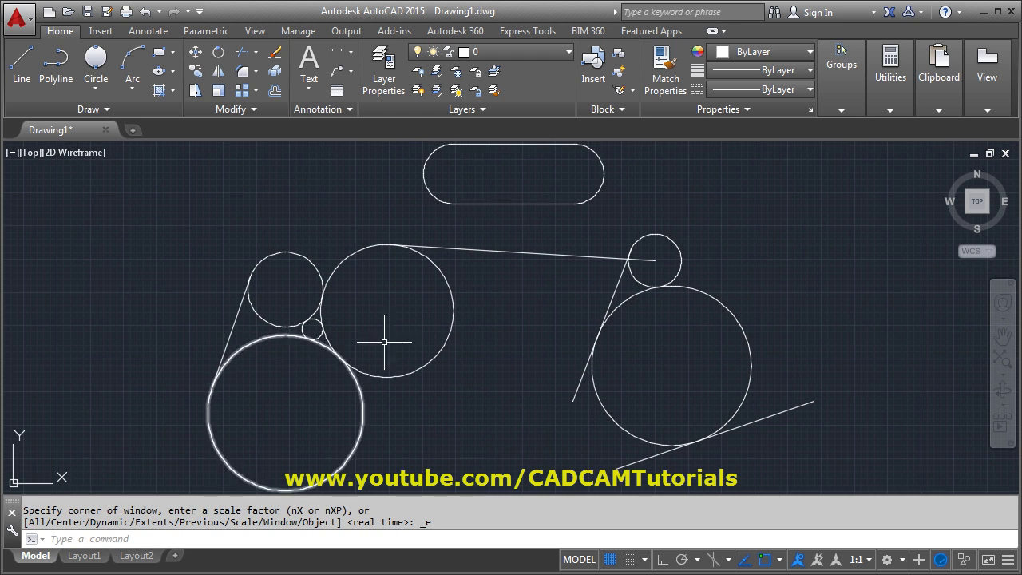